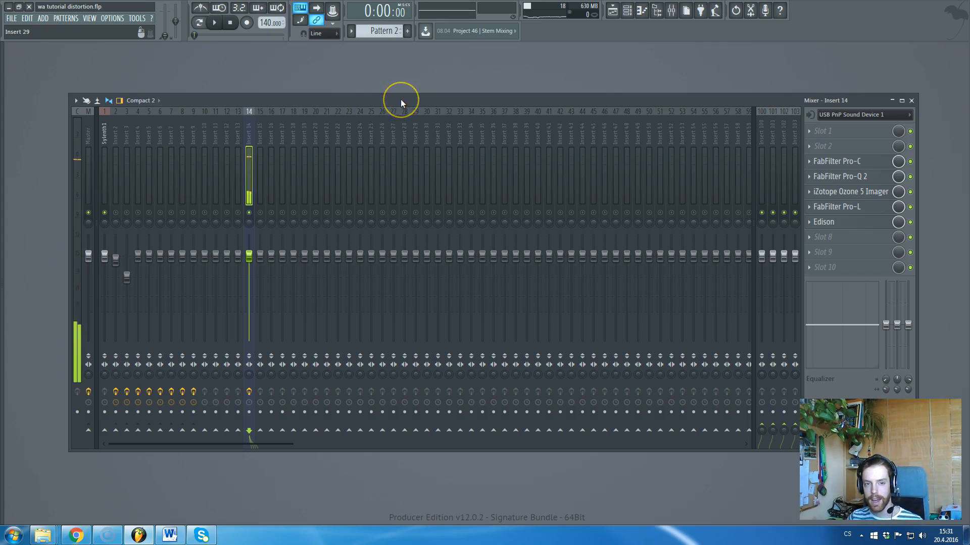
Close and reopen the mixer, then show Insert 2's chain with Fruity Blood Overdrive in slot 3.
key("F9")
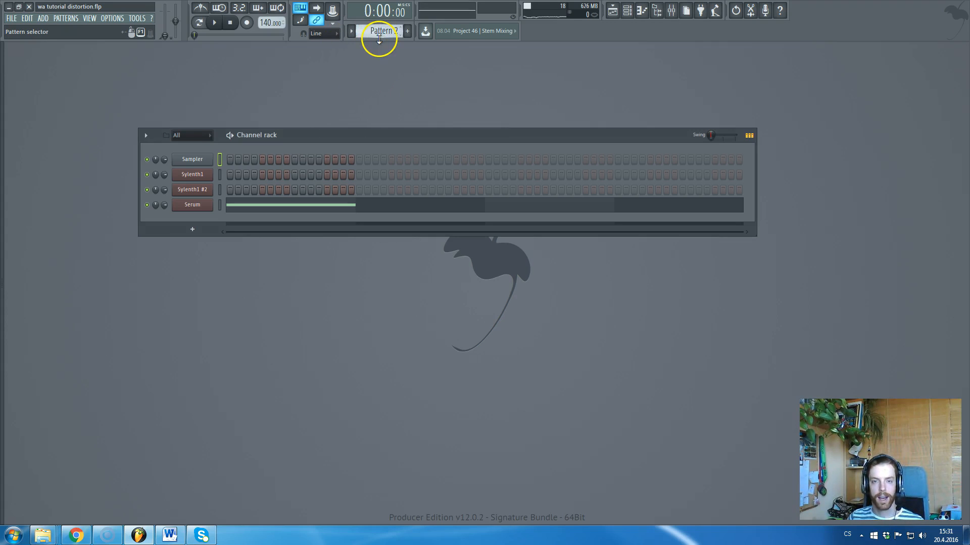
key("F5")
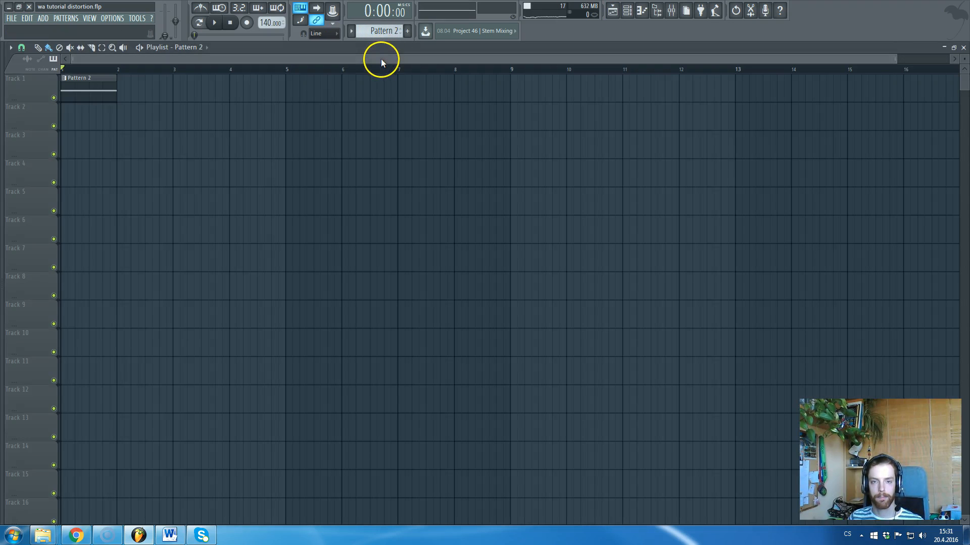
key("F5")
left_click(671, 10)
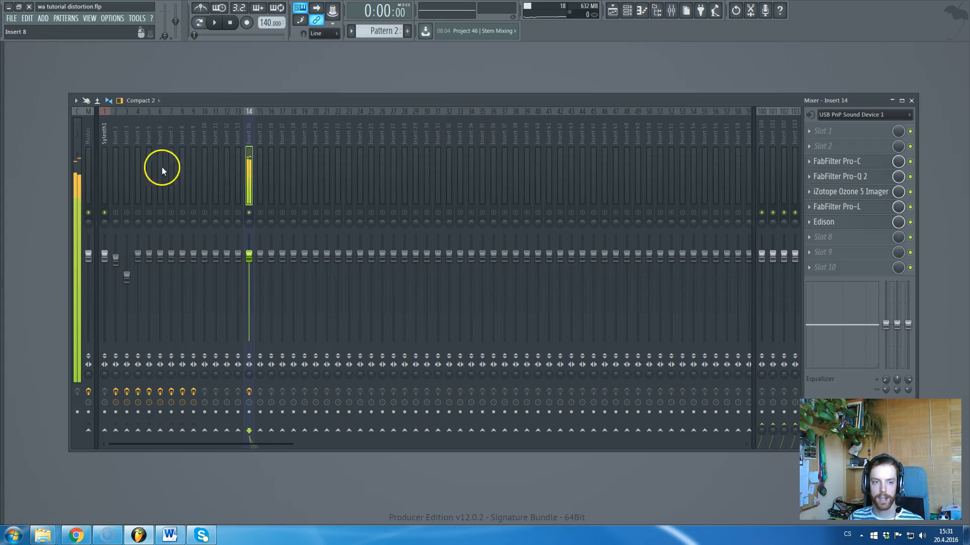
left_click(112, 142)
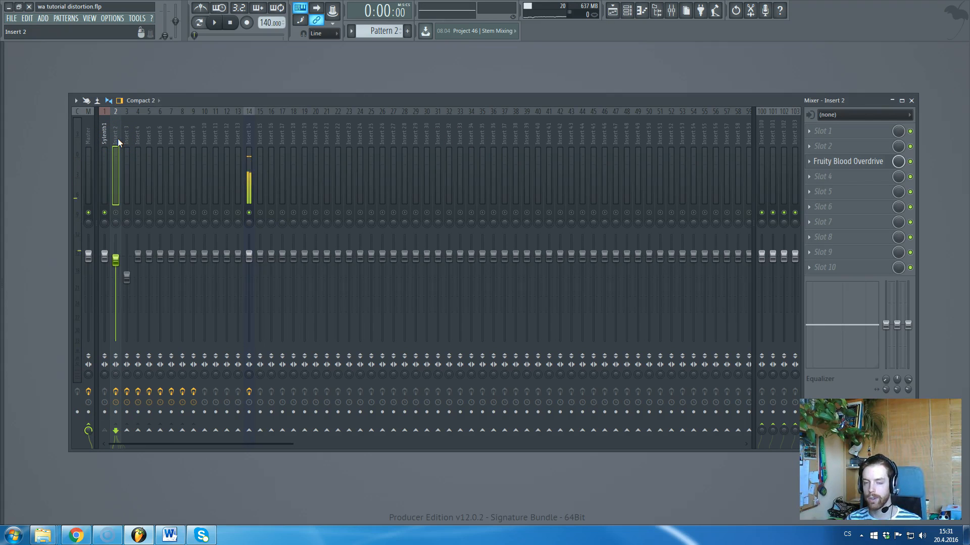
Review Inserts 5, 6, 4 and 7 (Saturn, rf Destroyer, CamelPhat3, dblue_Glitch), then close the mixer.
left_click(147, 139)
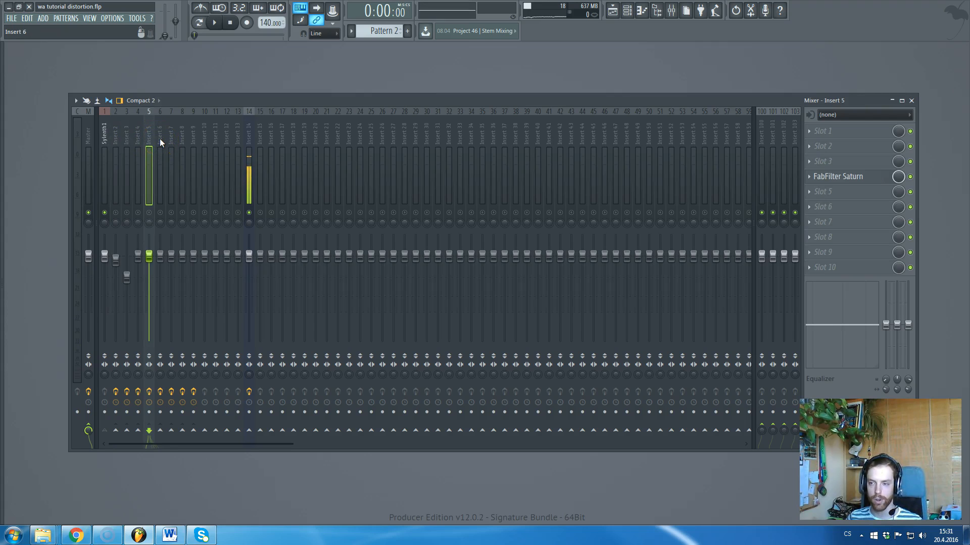
left_click(162, 141)
left_click(143, 138)
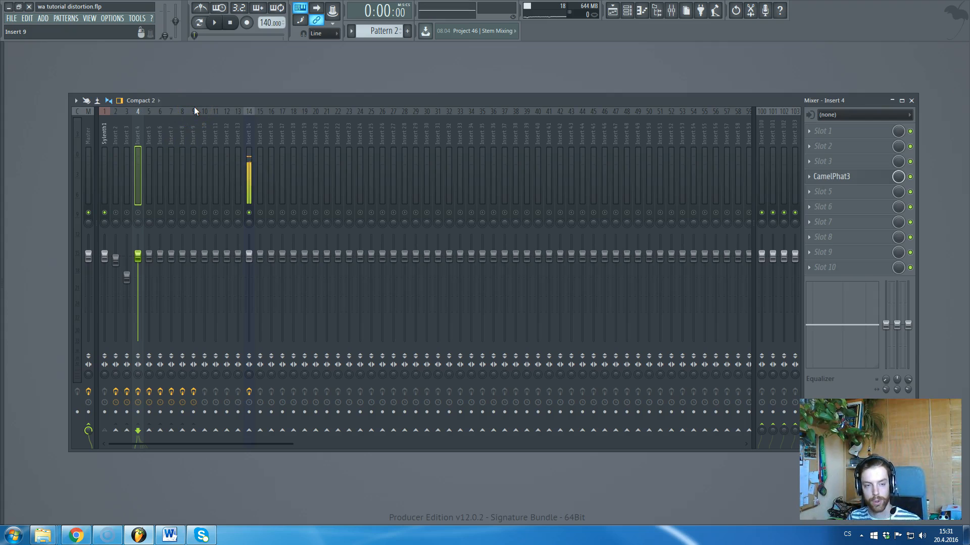
left_click(160, 142)
left_click(169, 138)
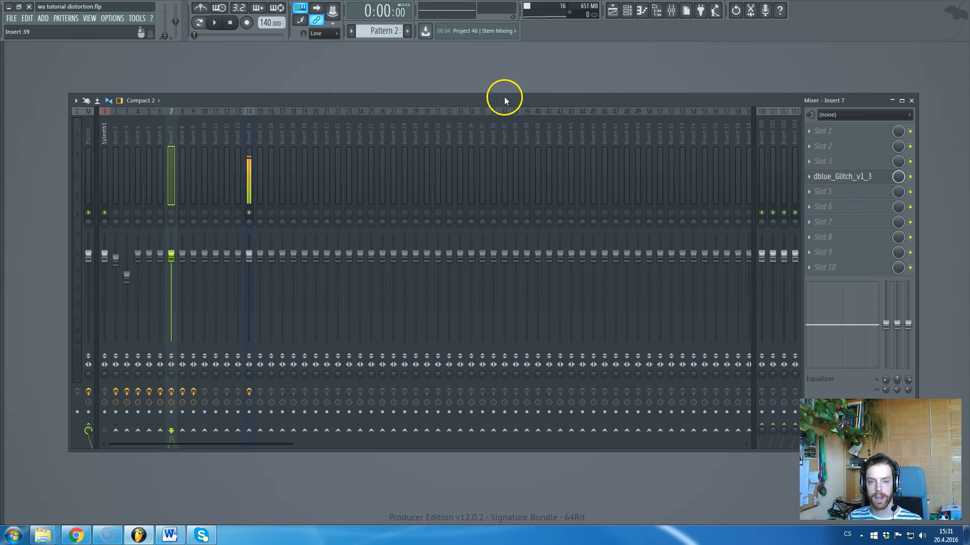
key("F9")
Route the Sylenth1 mixer track to Insert 10 as well.
left_click(220, 174)
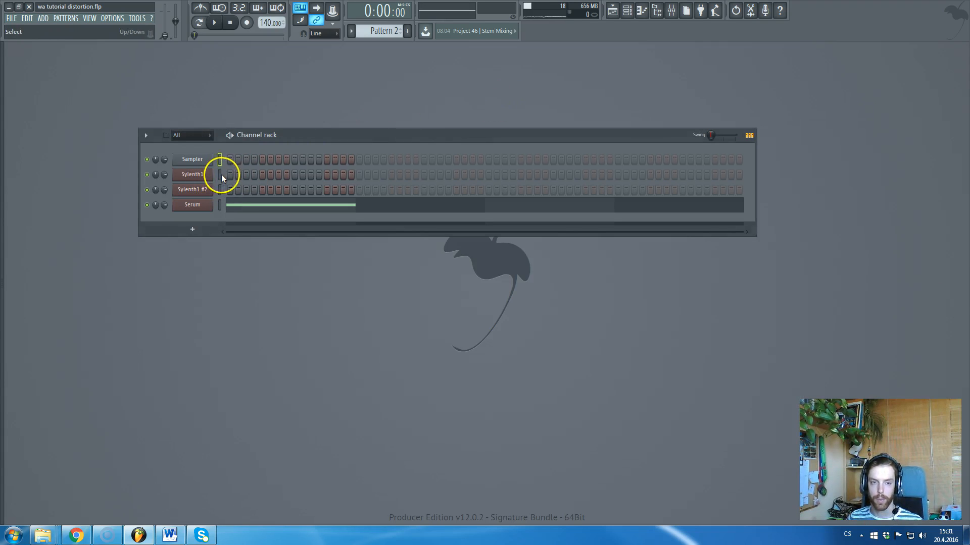
left_click(671, 11)
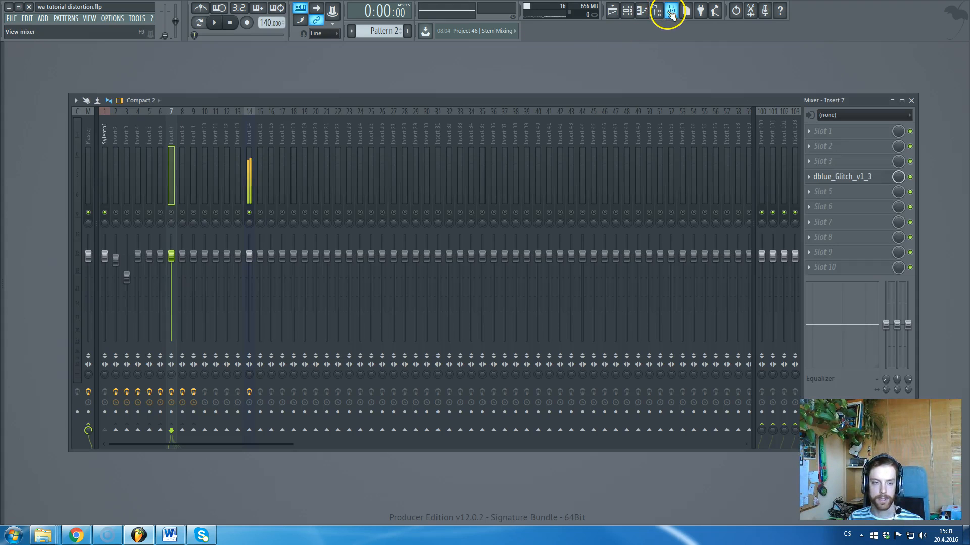
left_click(104, 134)
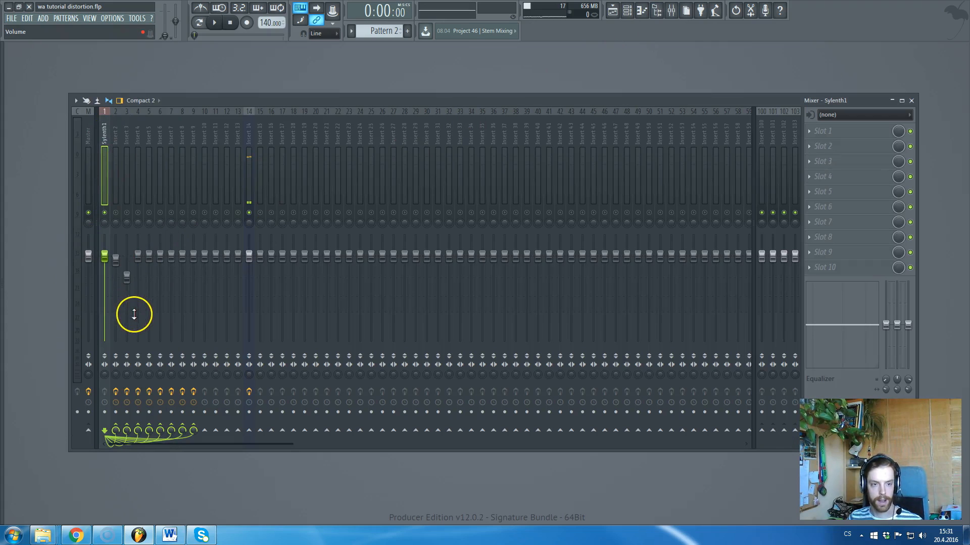
left_click(205, 429)
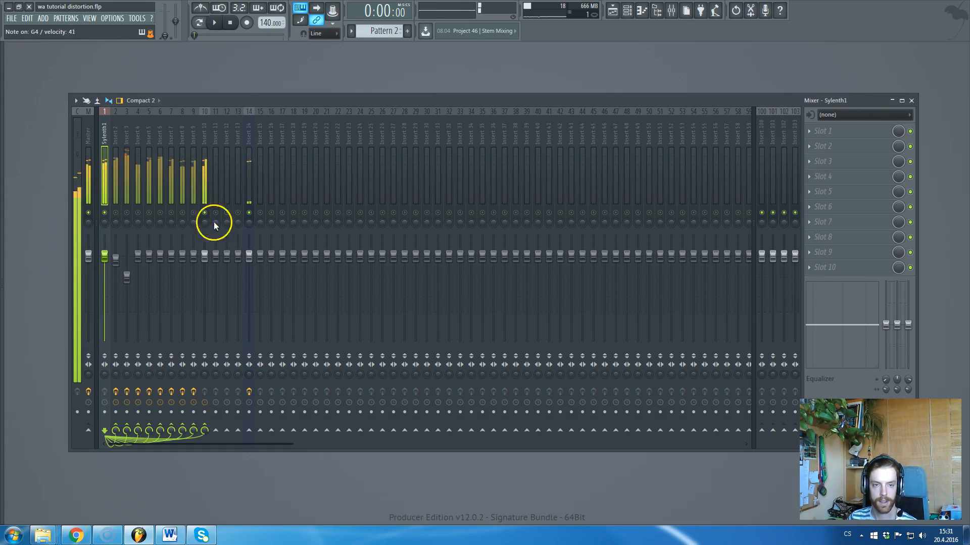
In the Channel rack, audition Sylenth1 #2 and Serum, then bring up Serum's interface.
key("F6")
left_click(220, 189)
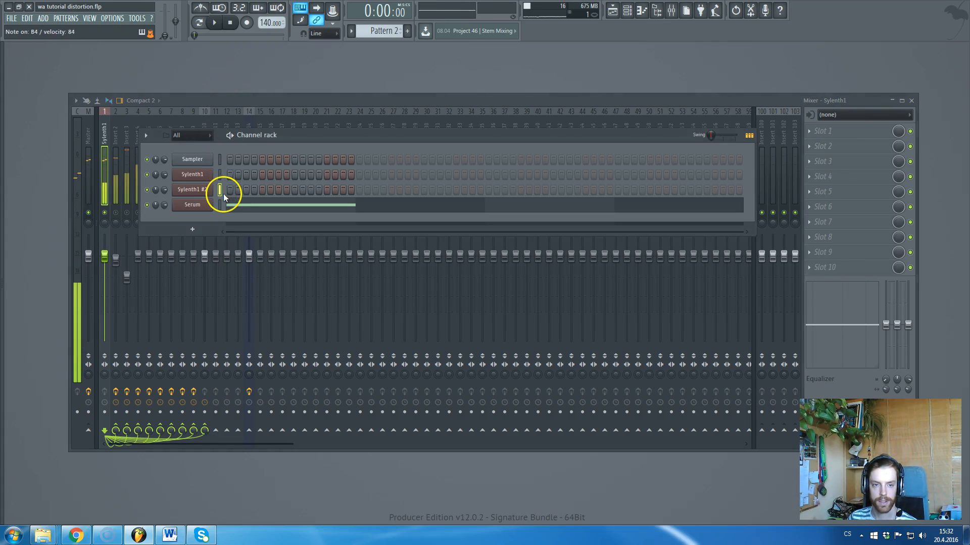
left_click(222, 205)
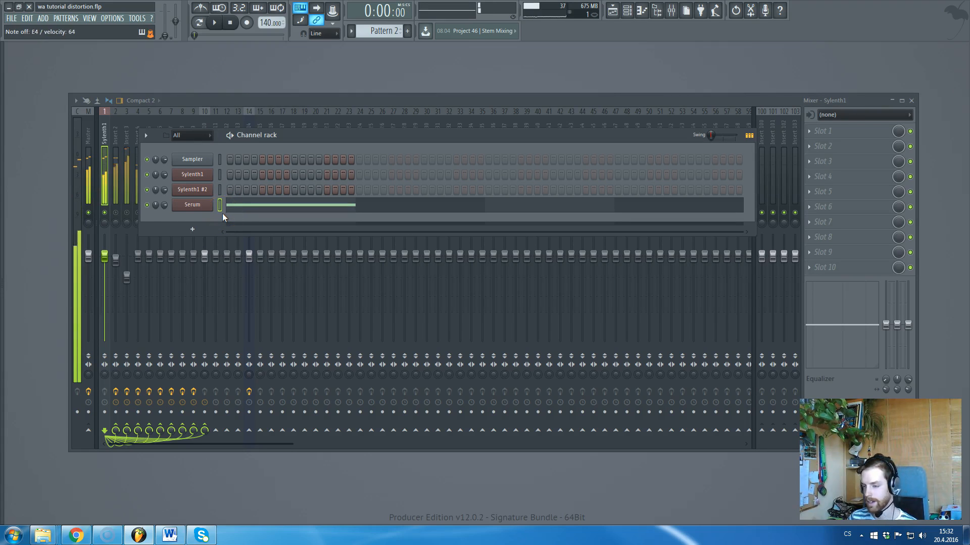
left_click(198, 207)
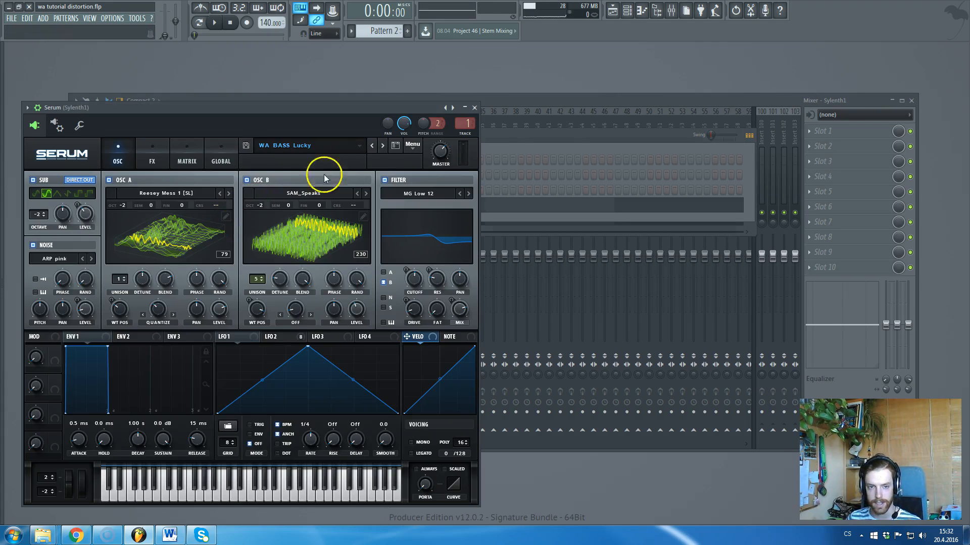
Reposition and close the Serum window, returning to the mixer.
left_click_drag(410, 111, 534, 90)
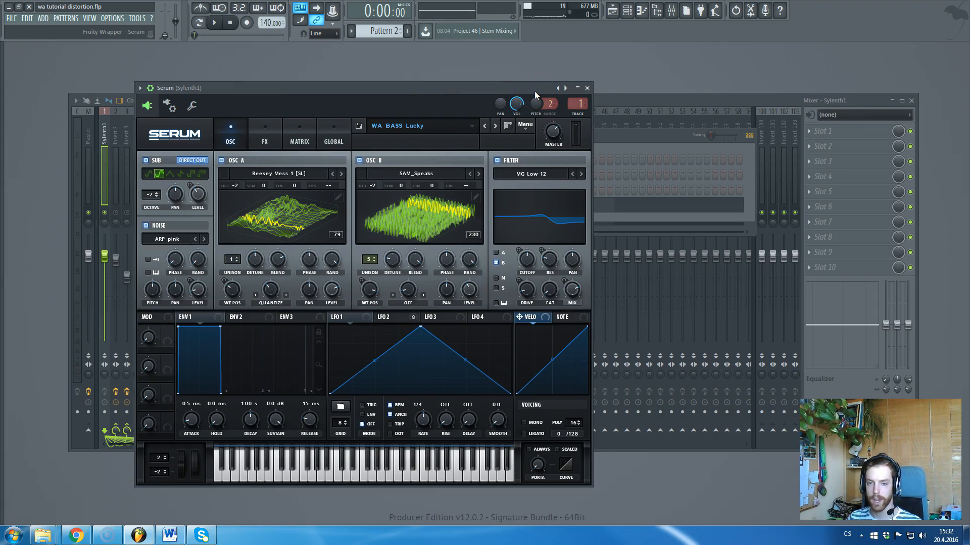
left_click(534, 91)
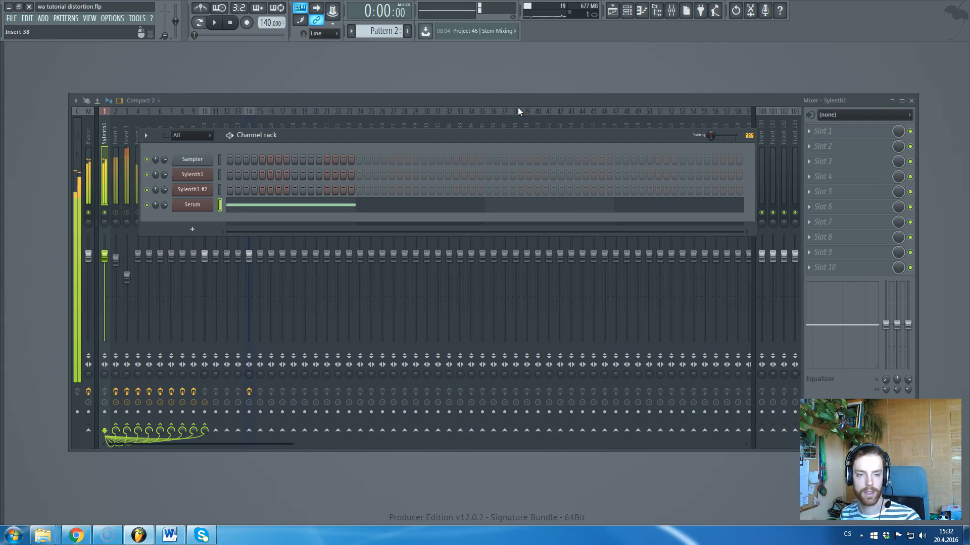
left_click(76, 152)
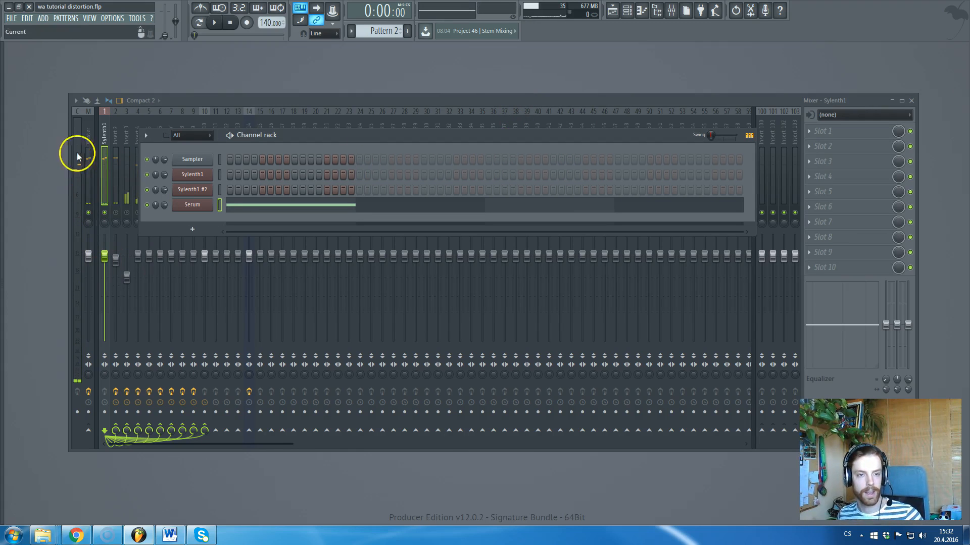
Bring the mixer in front of the Channel rack and select Insert 2.
left_click_drag(264, 96, 277, 97)
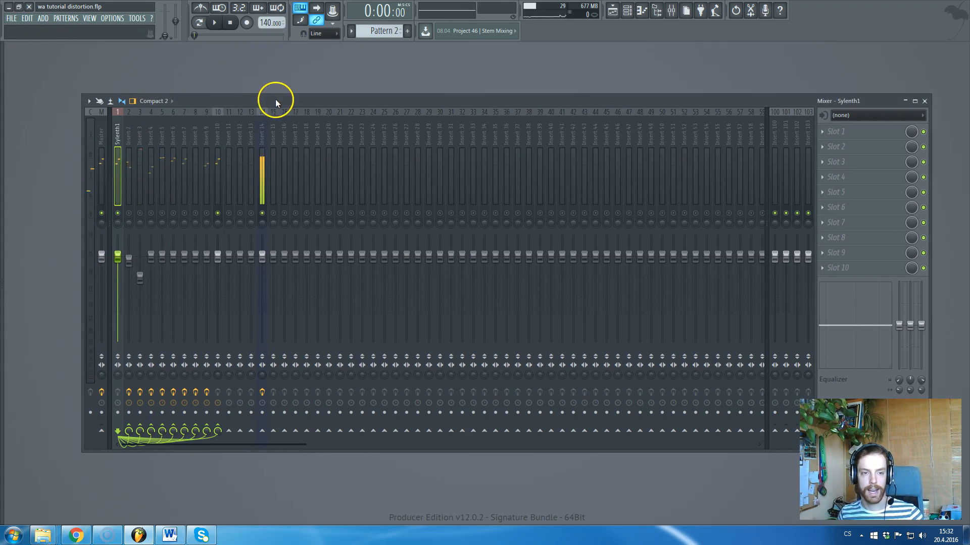
left_click(130, 138)
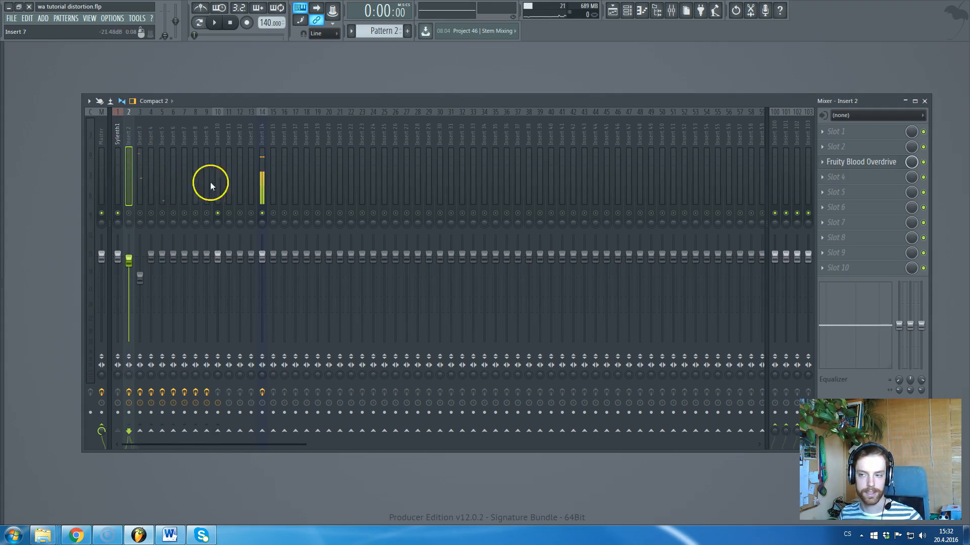
left_click_drag(213, 96, 214, 137)
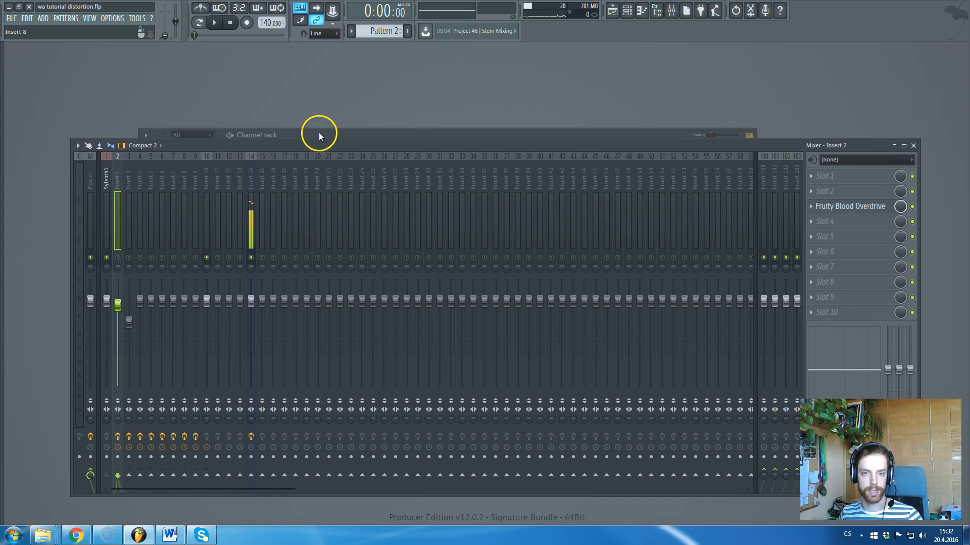
key("F6")
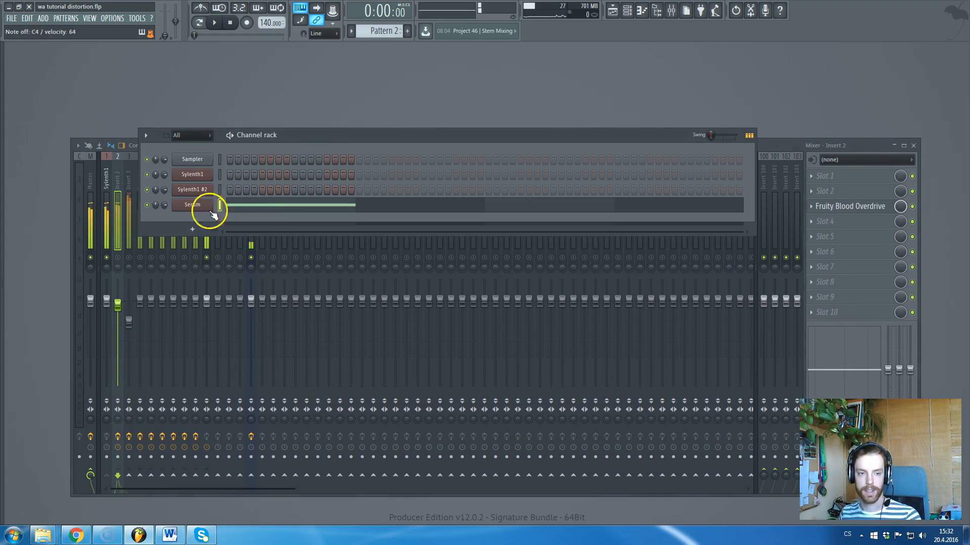
left_click(204, 258)
left_click(118, 258)
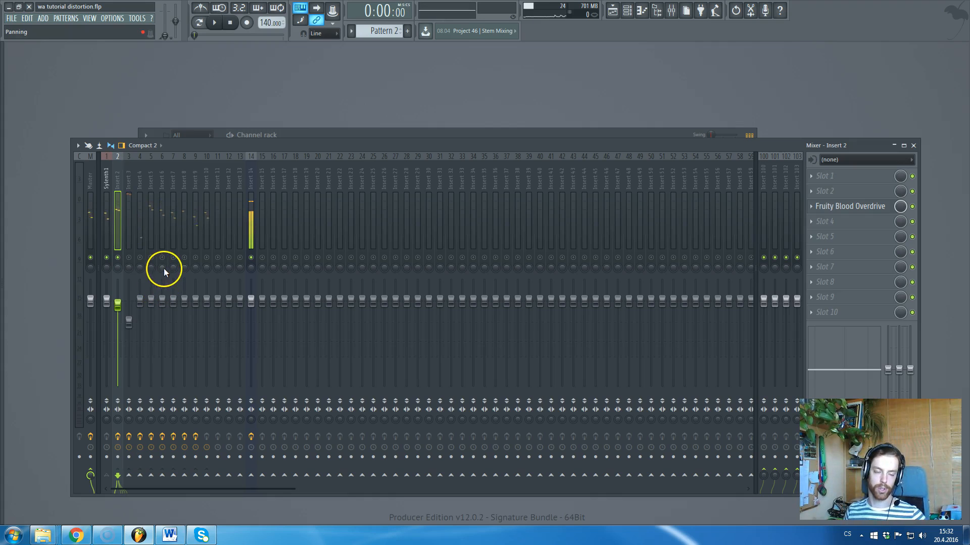
Inspect Fruity Blood Overdrive's window, then audition Sylenth1 #2 from the Channel rack.
left_click(857, 211)
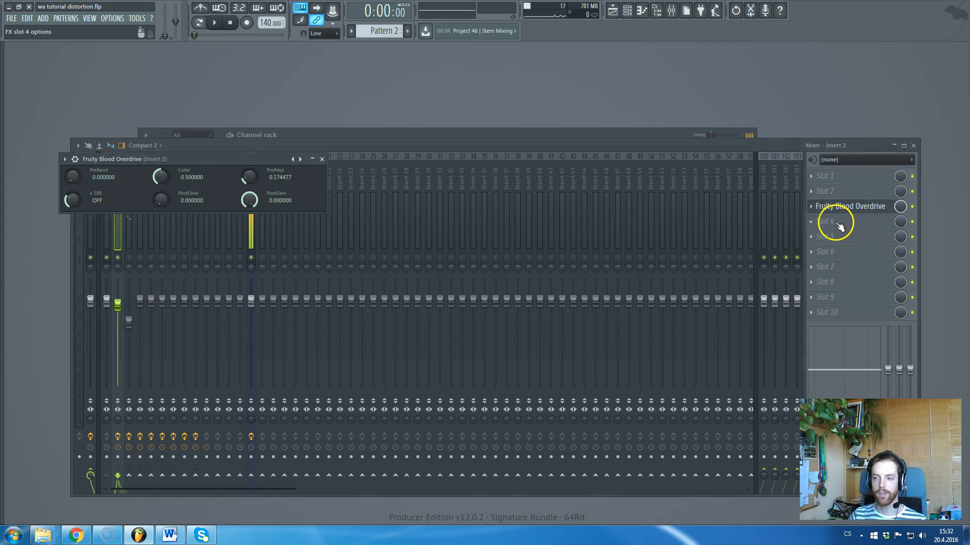
left_click_drag(169, 160, 258, 168)
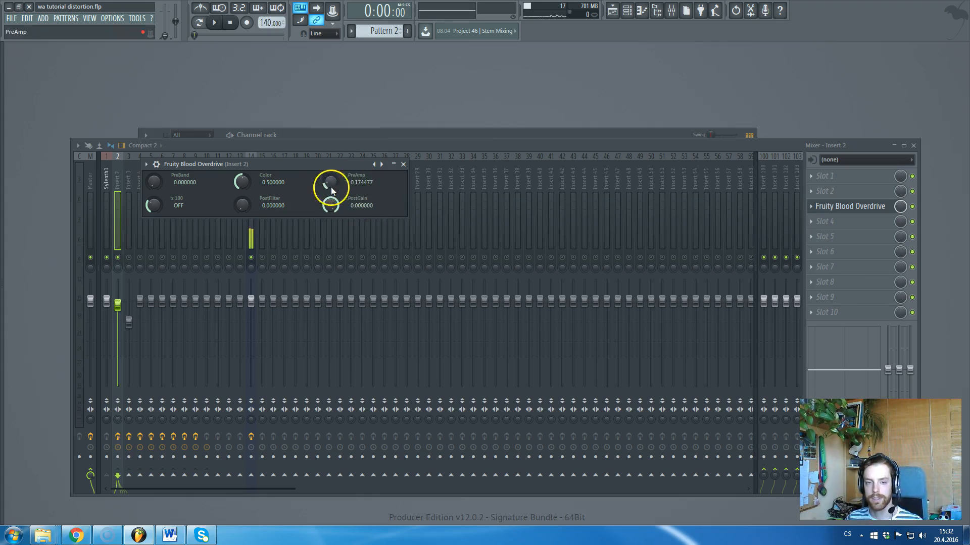
left_click(404, 165)
key("F6")
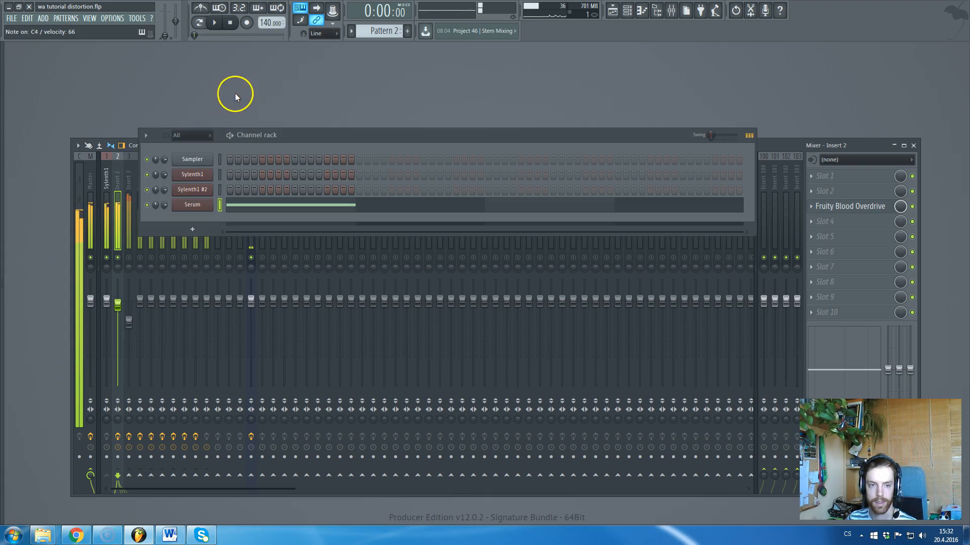
left_click(219, 190)
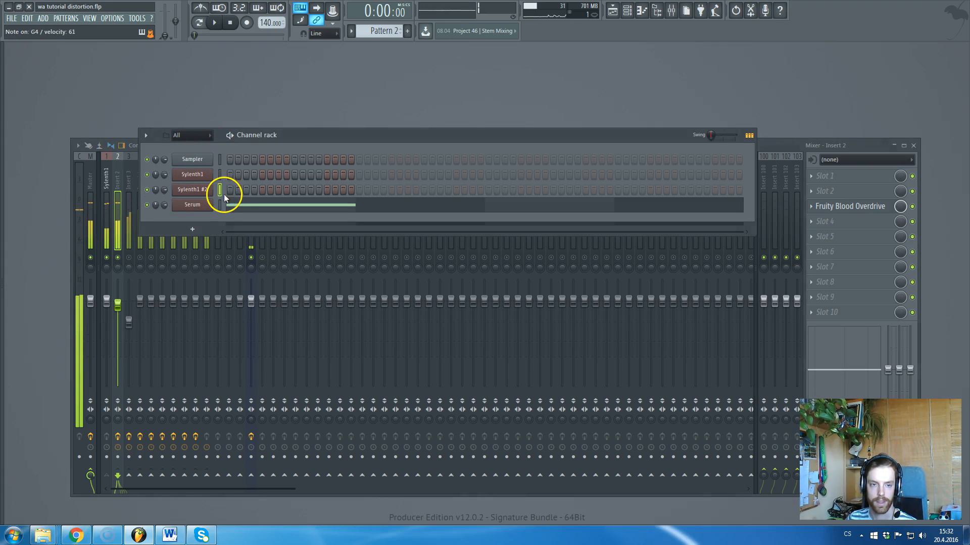
left_click(912, 207)
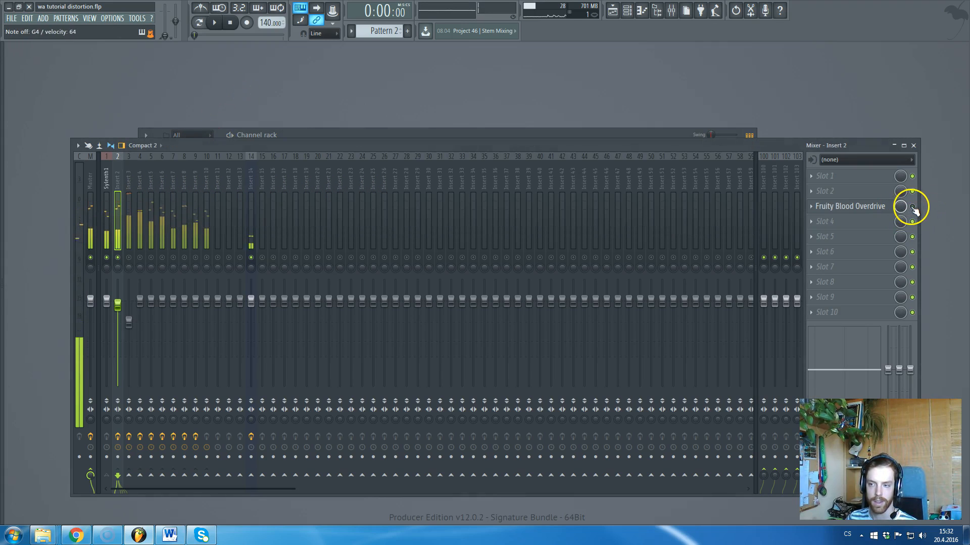
Lower Blood Overdrive's PreAmp to about 0.297, close it, and switch monitoring to Insert 3.
left_click(870, 207)
left_click_drag(330, 195, 332, 145)
left_click_drag(328, 187, 327, 216)
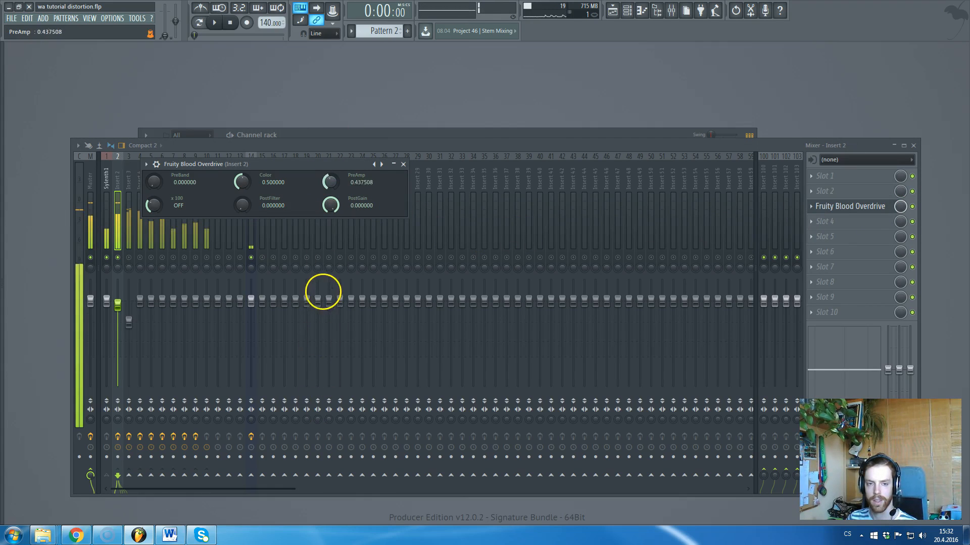
key("F6")
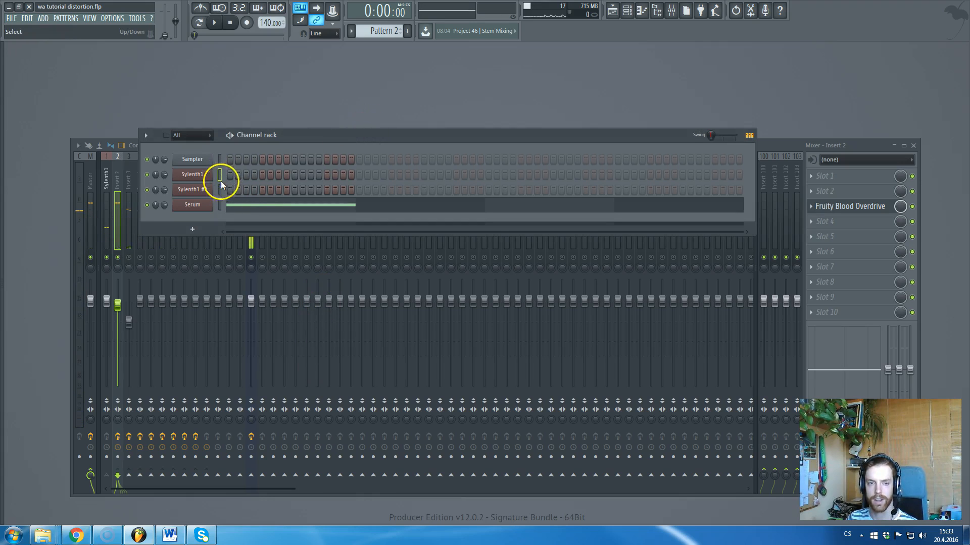
left_click(913, 207)
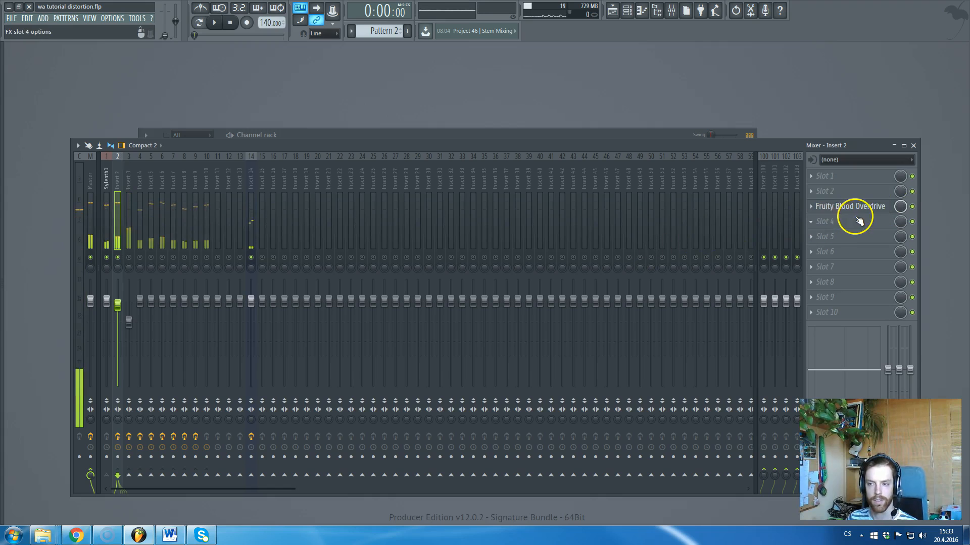
left_click(854, 208)
mouse_move(326, 184)
left_mouse_down()
mouse_move(348, 238)
mouse_move(338, 183)
left_mouse_up()
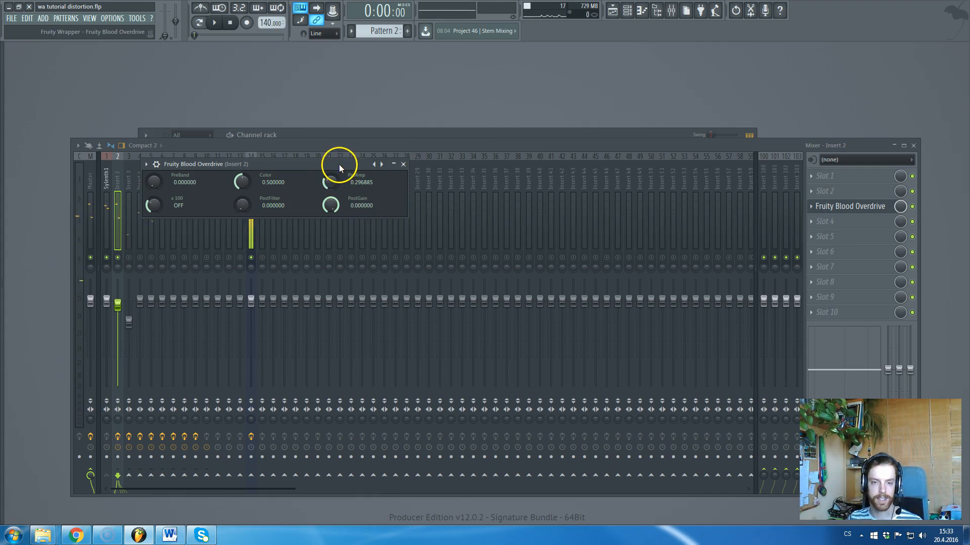
key("Escape")
left_click(118, 258)
left_click(128, 257)
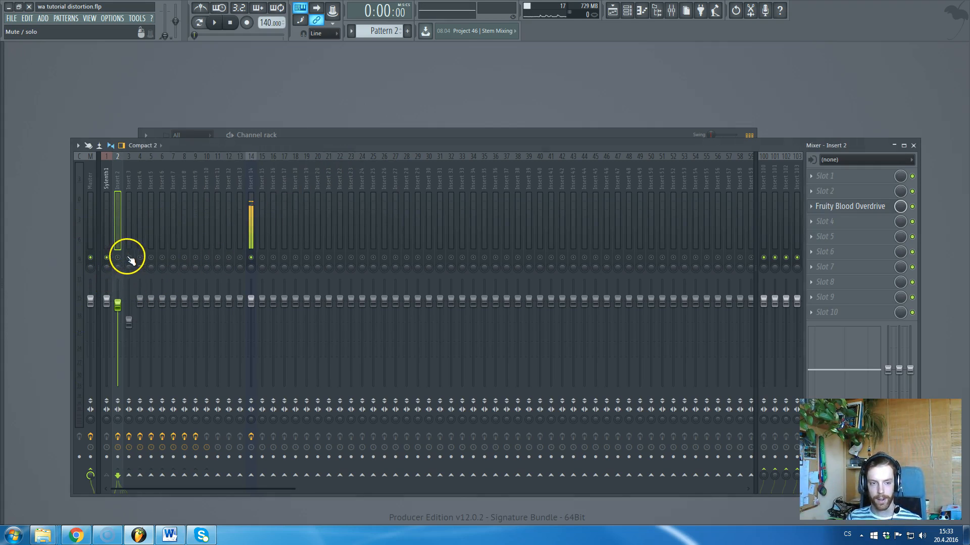
Open Insert 3's Hardcore effect and play a test note through the mixer.
left_click(129, 177)
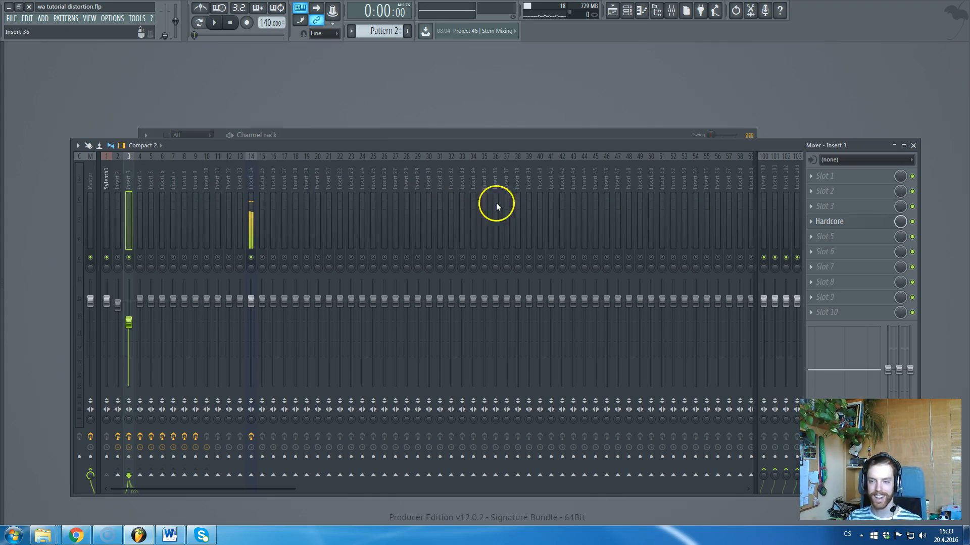
left_click(863, 227)
left_click(446, 147)
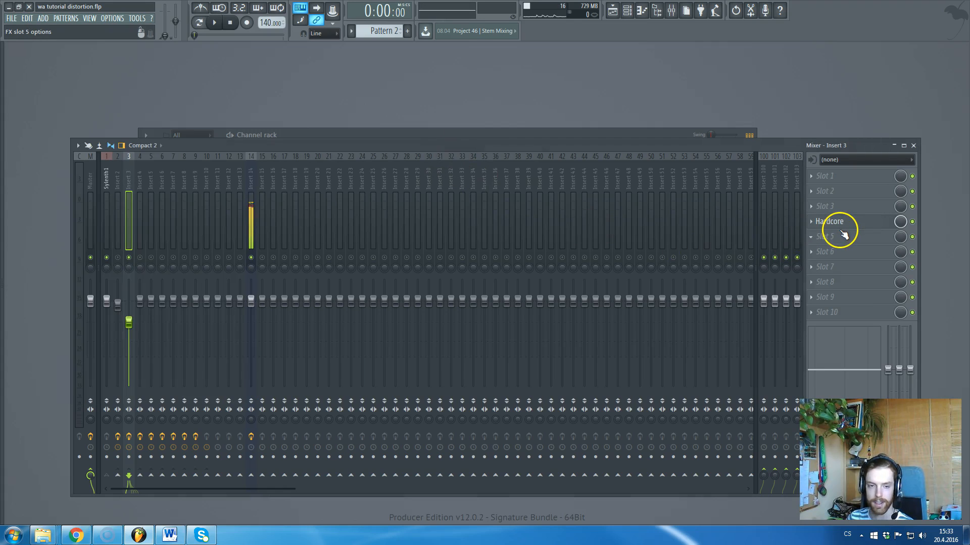
key("c")
left_click(375, 135)
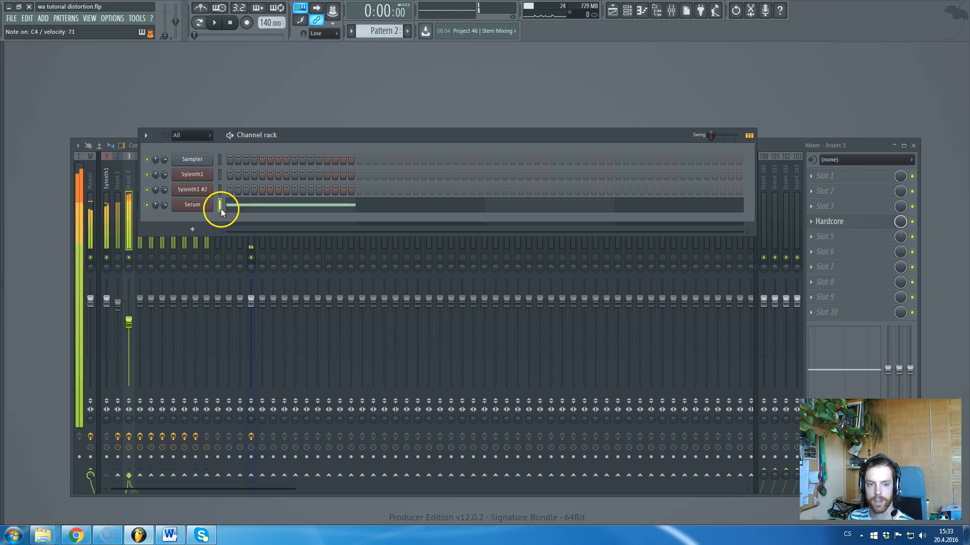
Step the Hardcore preset to AC-DC Rhythm FG and close its window.
left_click(859, 223)
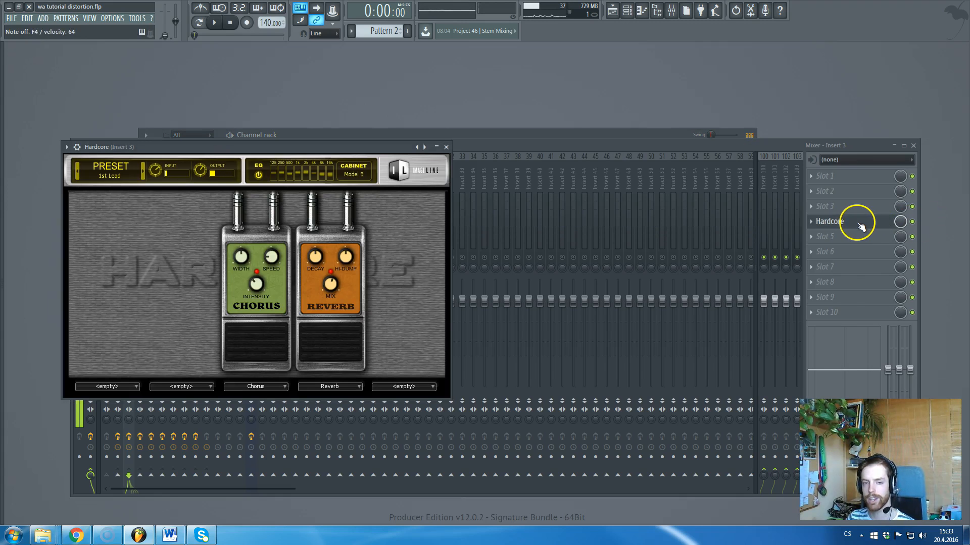
left_click(142, 169)
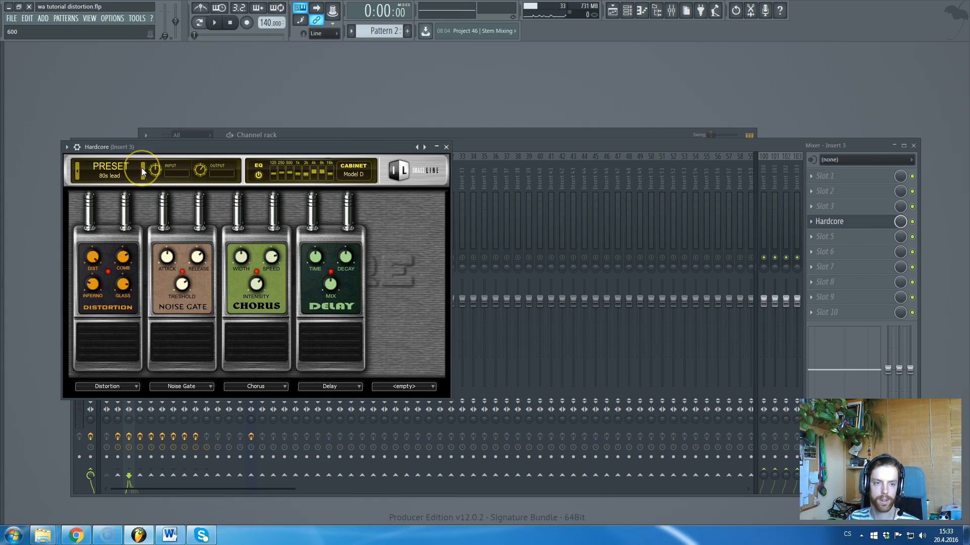
left_click(143, 169)
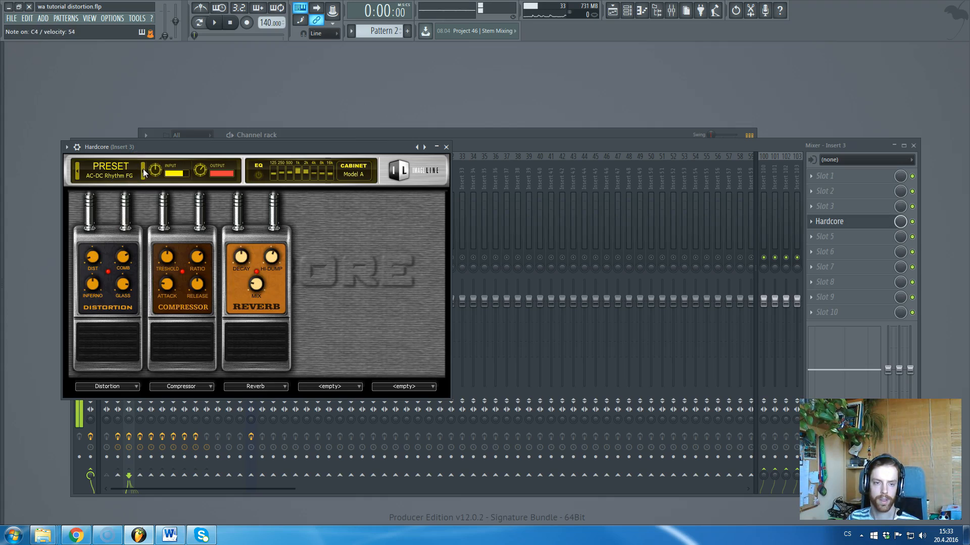
left_click(446, 147)
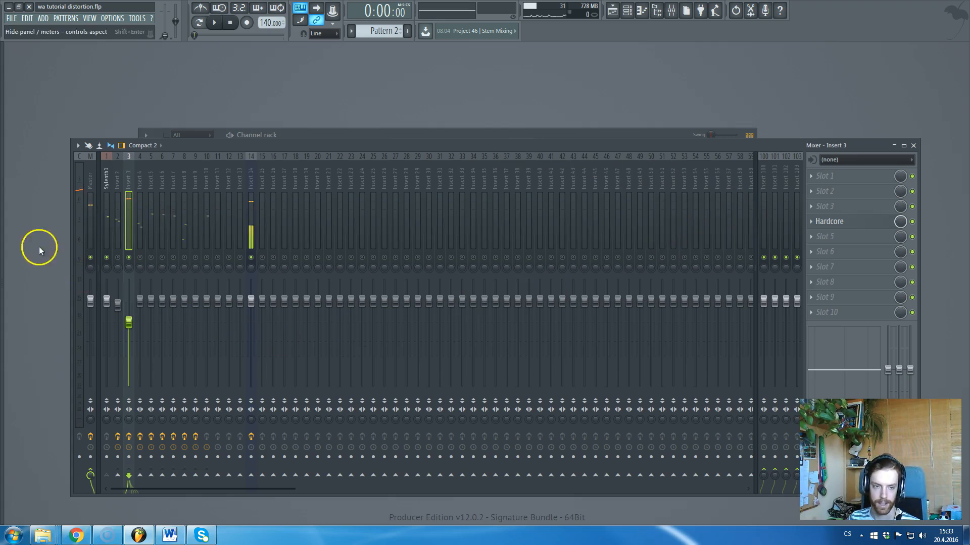
Mute Insert 3 and switch Insert 4 on.
left_click(129, 258)
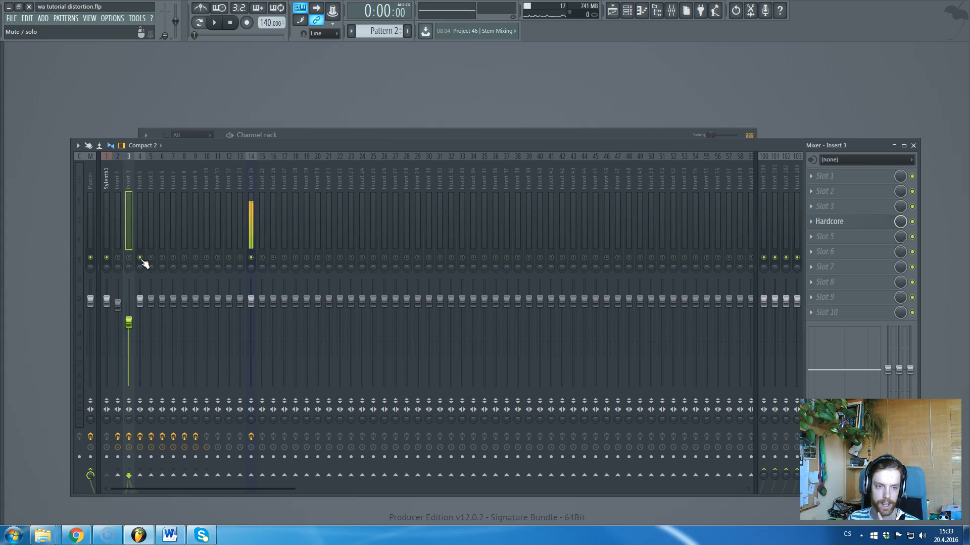
left_click(143, 260)
left_click(151, 262)
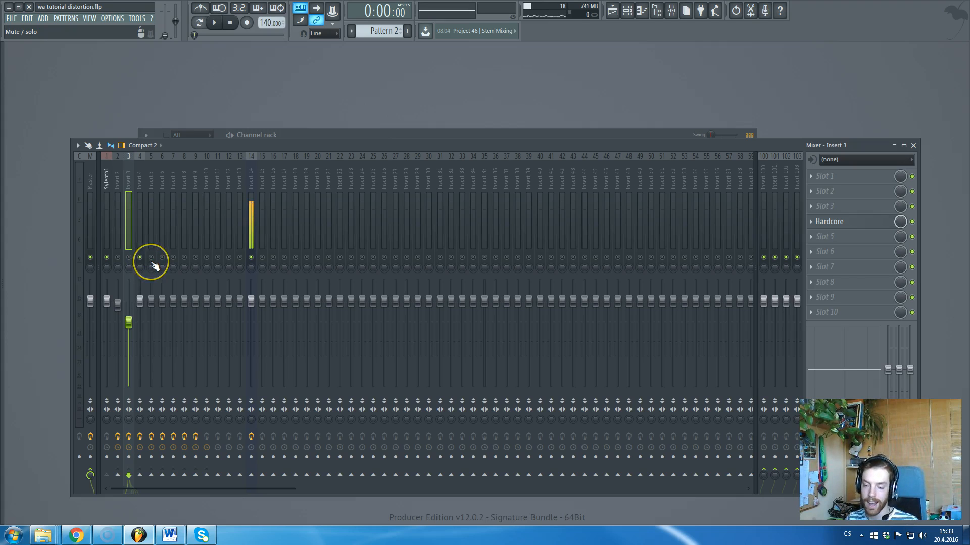
Open Insert 4's CamelPhat3 window and move it aside to uncover the mixer strips.
left_click(141, 188)
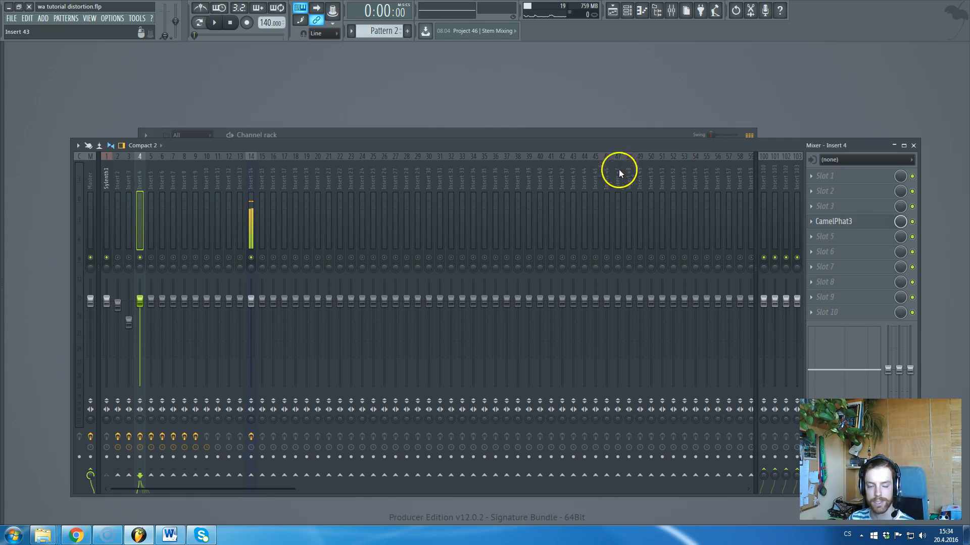
left_click(130, 182)
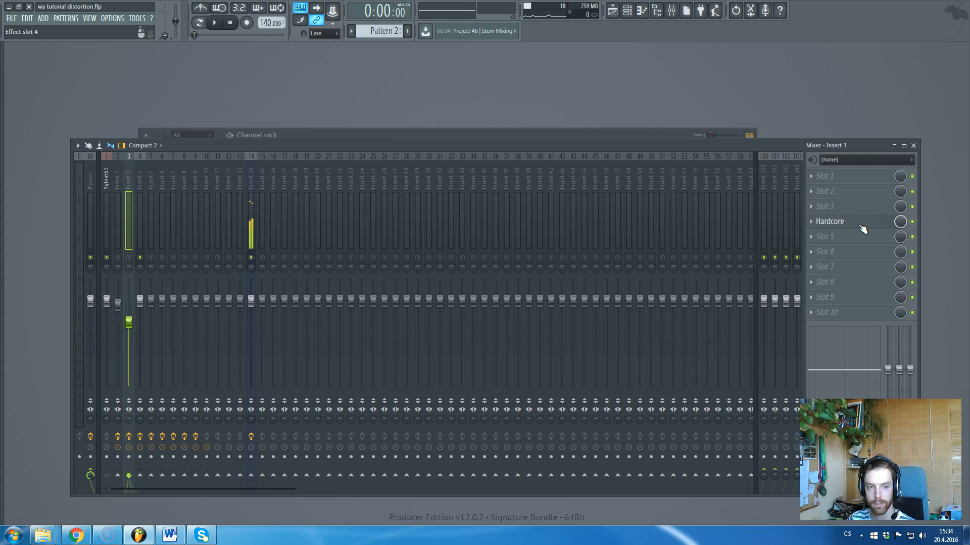
left_click(212, 180)
left_click(139, 177)
left_click(127, 183)
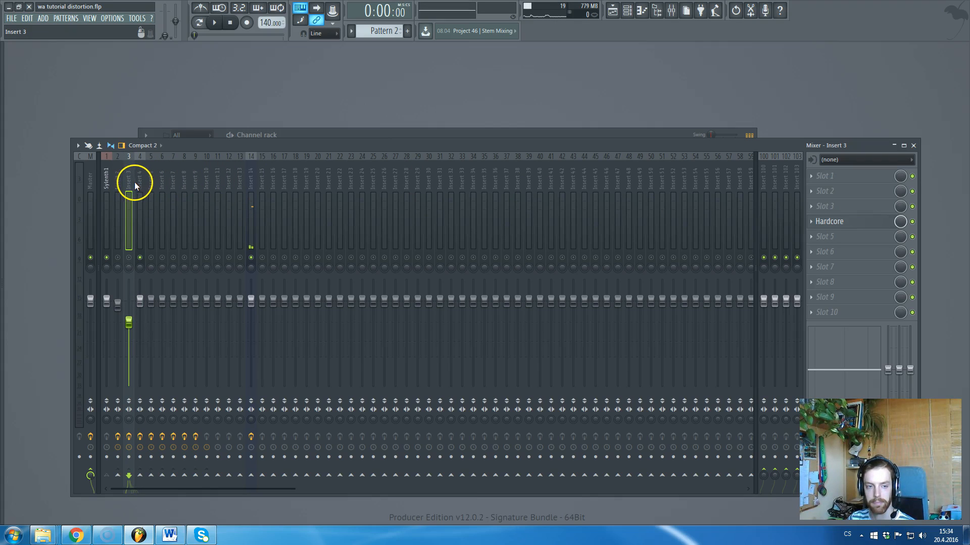
left_click(135, 182)
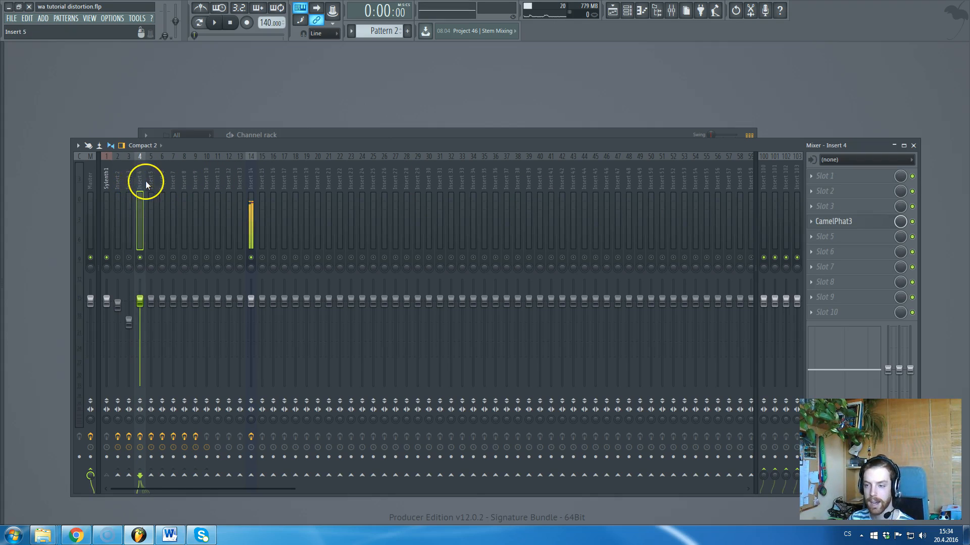
left_click(847, 220)
left_click_drag(313, 167, 450, 148)
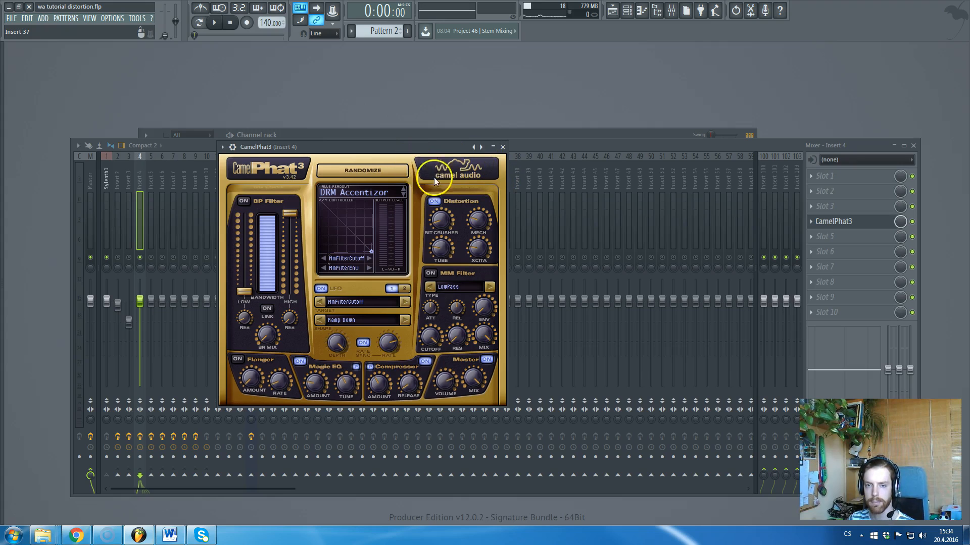
In CamelPhat3, set Mech to 0 % and raise Tube and Bit Crusher; select Sylenth1 #2.
left_click(494, 147)
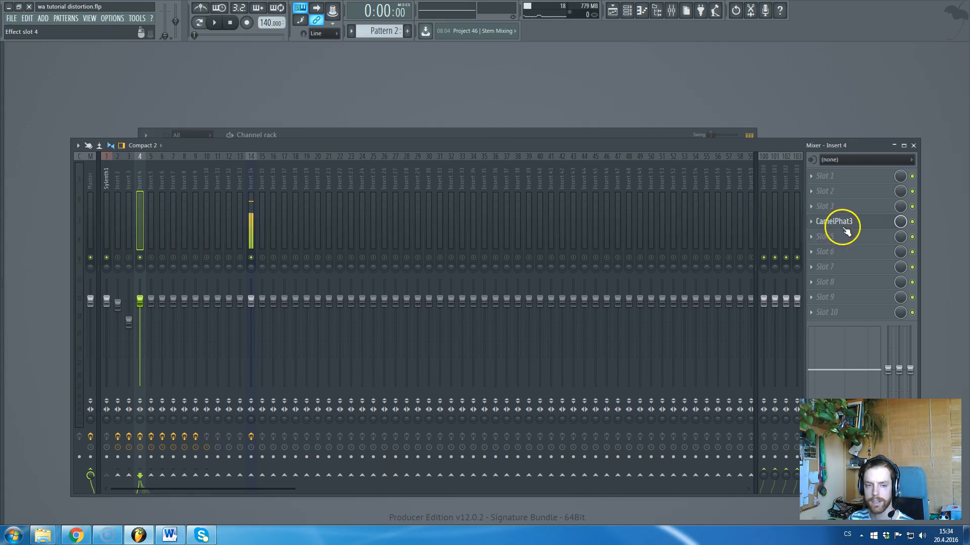
left_click(828, 221)
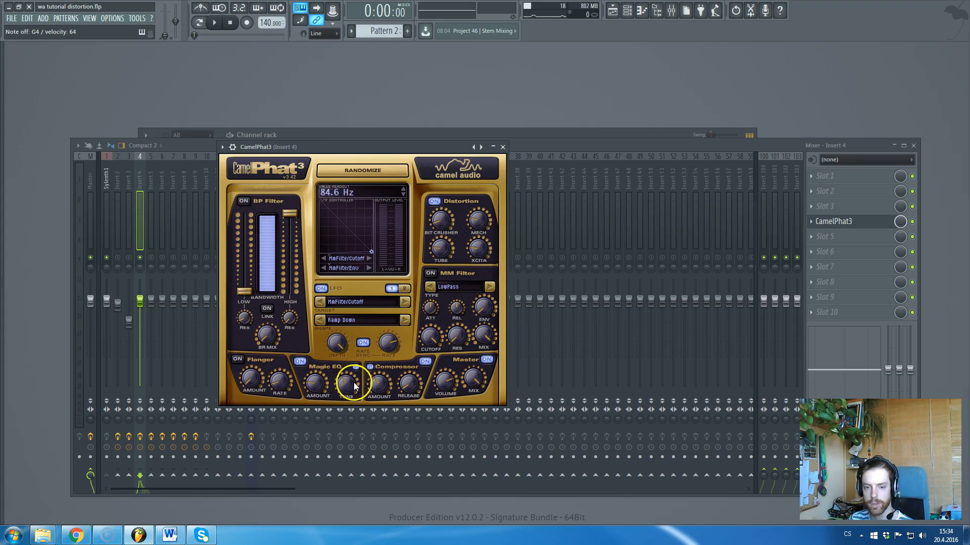
left_click_drag(473, 391, 487, 394)
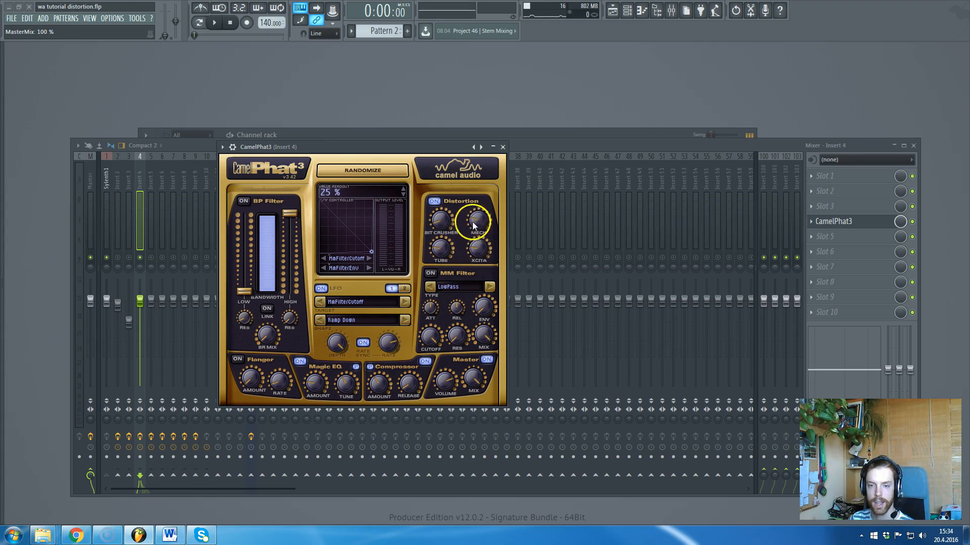
left_click_drag(480, 223, 480, 263)
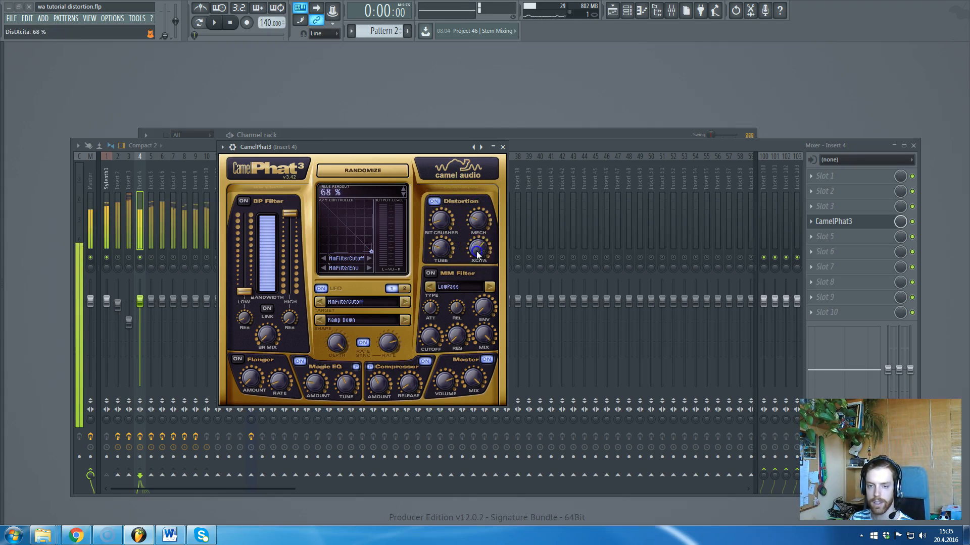
left_click(447, 245)
left_click(450, 214)
left_click(451, 202)
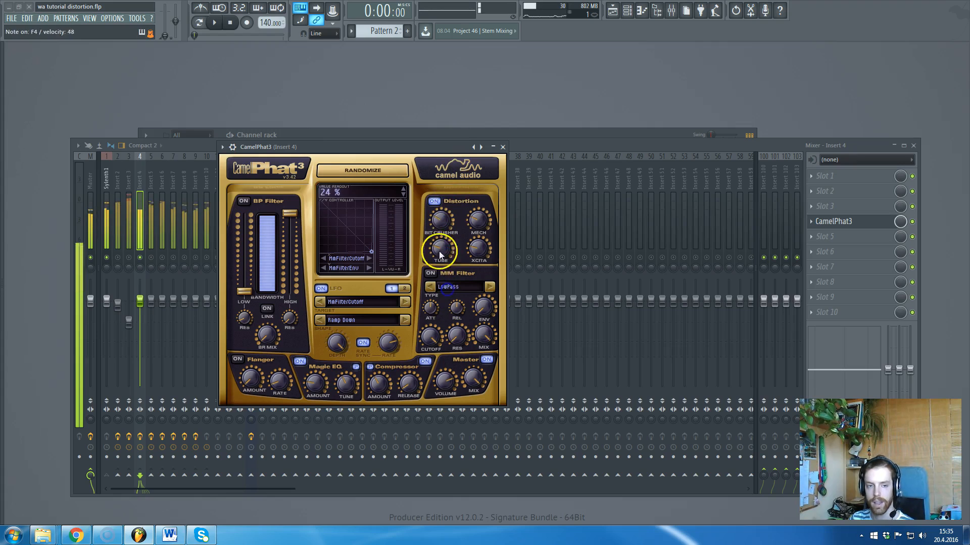
left_click(354, 130)
left_click(220, 190)
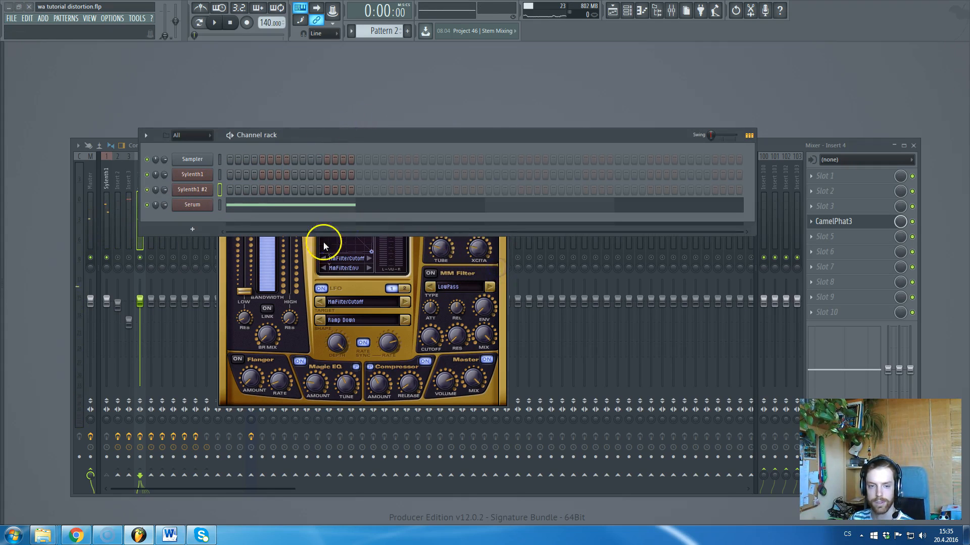
Rebalance CamelPhat3: raise Mech, lower Bit Crusher, and set Tube to 43 %.
left_click_drag(374, 141, 510, 106)
left_click(255, 152)
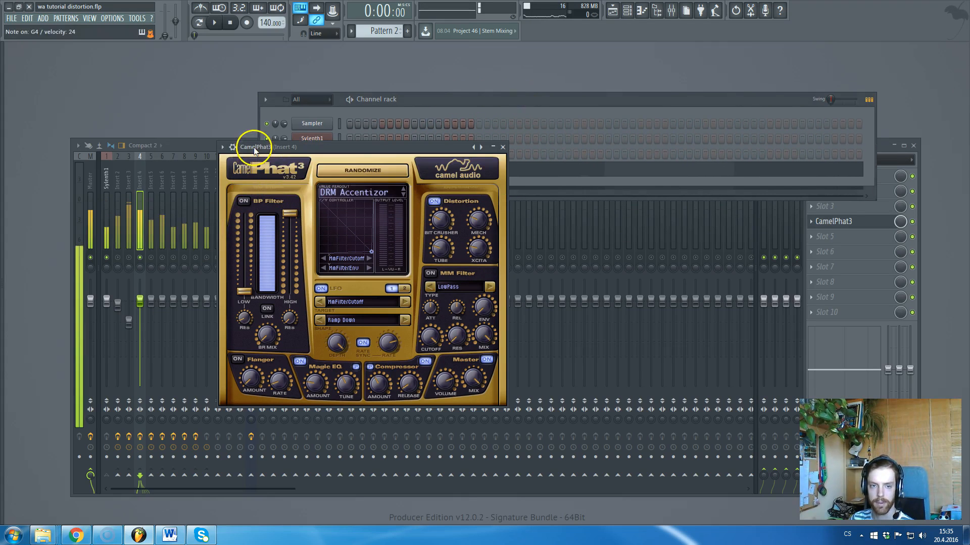
left_click_drag(445, 234, 486, 190)
mouse_move(440, 220)
left_mouse_down()
mouse_move(443, 228)
mouse_move(456, 219)
left_mouse_up()
mouse_move(458, 184)
left_mouse_down()
mouse_move(461, 171)
mouse_move(456, 193)
left_mouse_up()
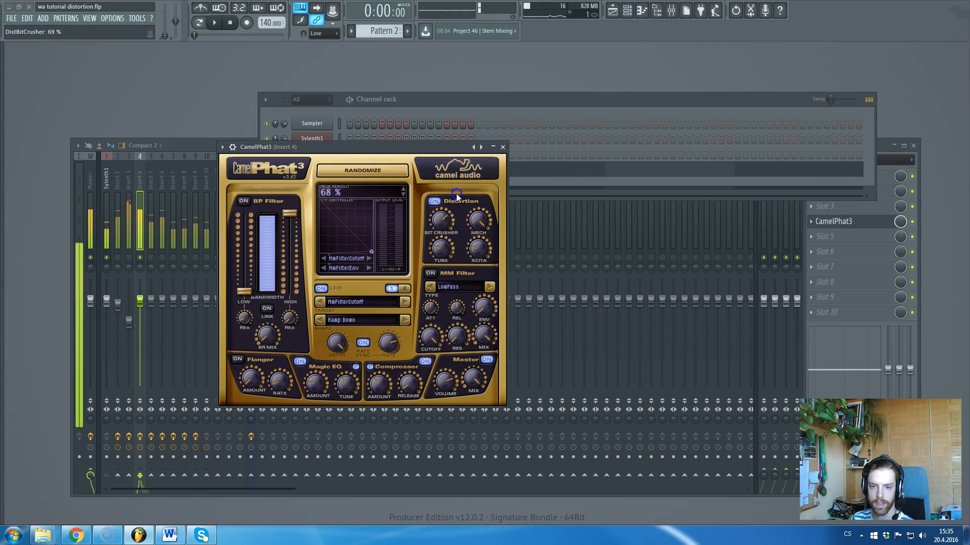
left_click_drag(442, 247, 468, 253)
left_click(444, 217)
Fine-tune Bit Crusher while auditioning notes, then return to the mixer and switch Insert 5 on.
left_click(337, 137)
left_click(448, 223)
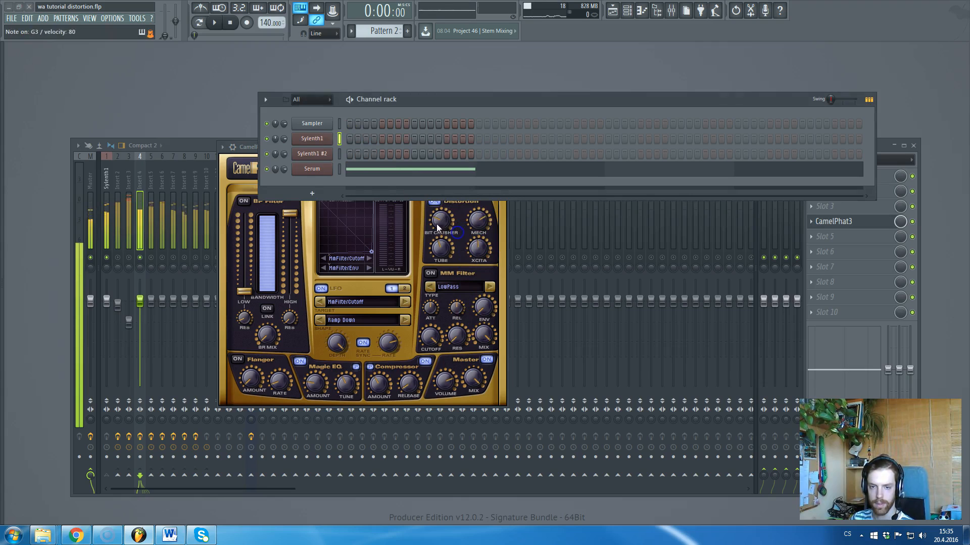
left_click(453, 192)
left_click(447, 221)
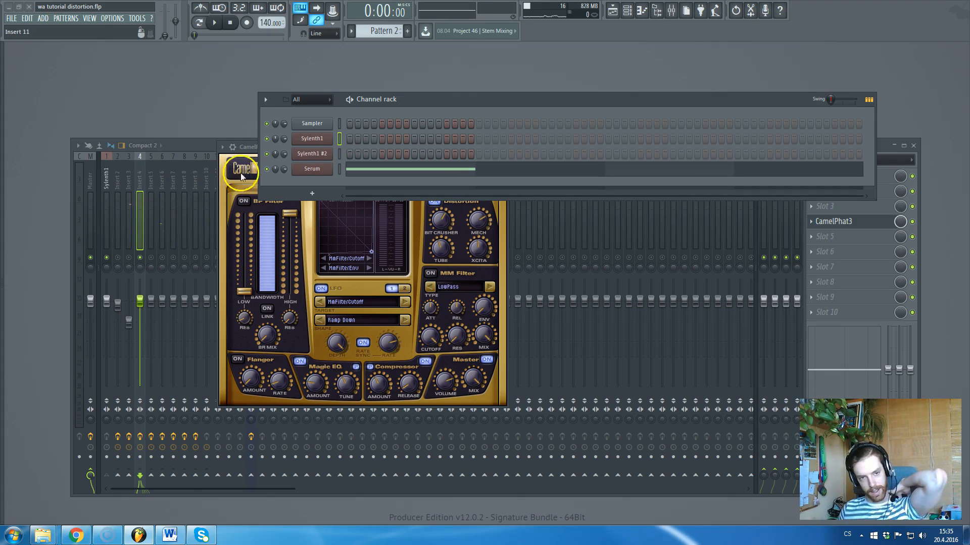
left_click(252, 142)
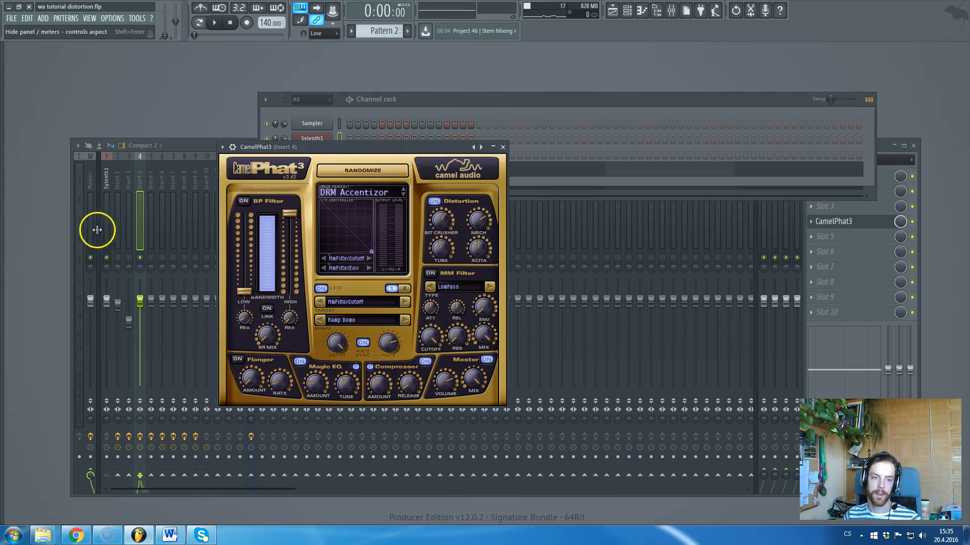
left_click(141, 255)
left_click(152, 258)
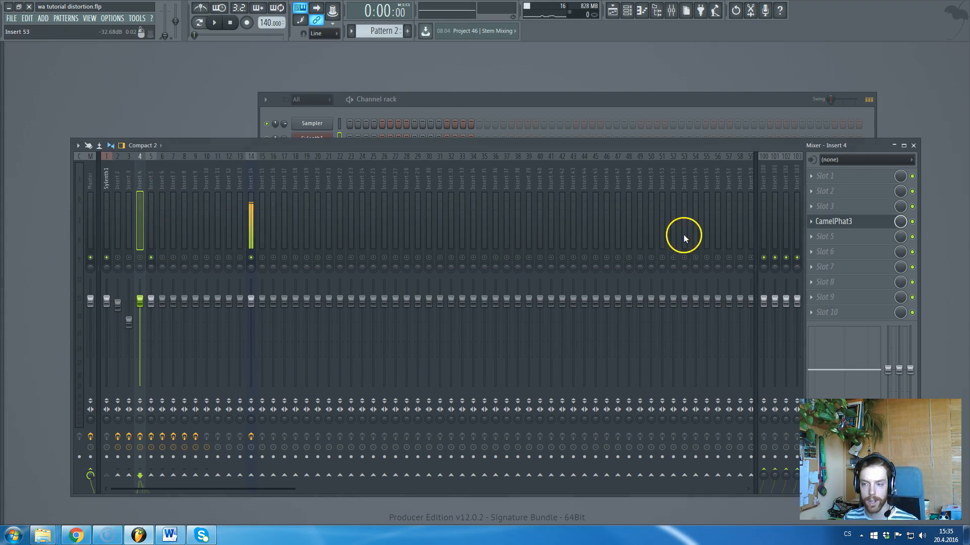
Open FabFilter Saturn on Insert 5 with Sylenth1 #2 selected in the Channel rack.
left_click(152, 181)
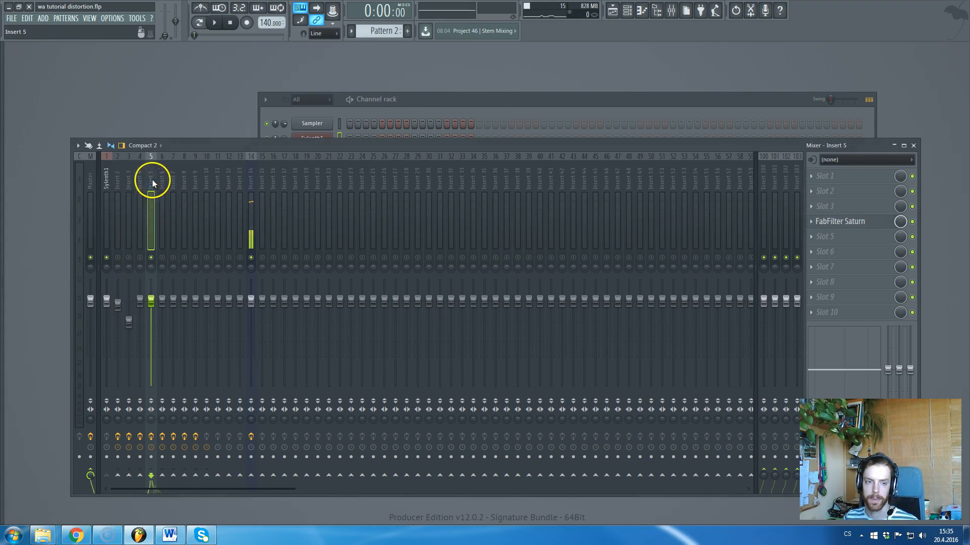
left_click(832, 223)
key("F6")
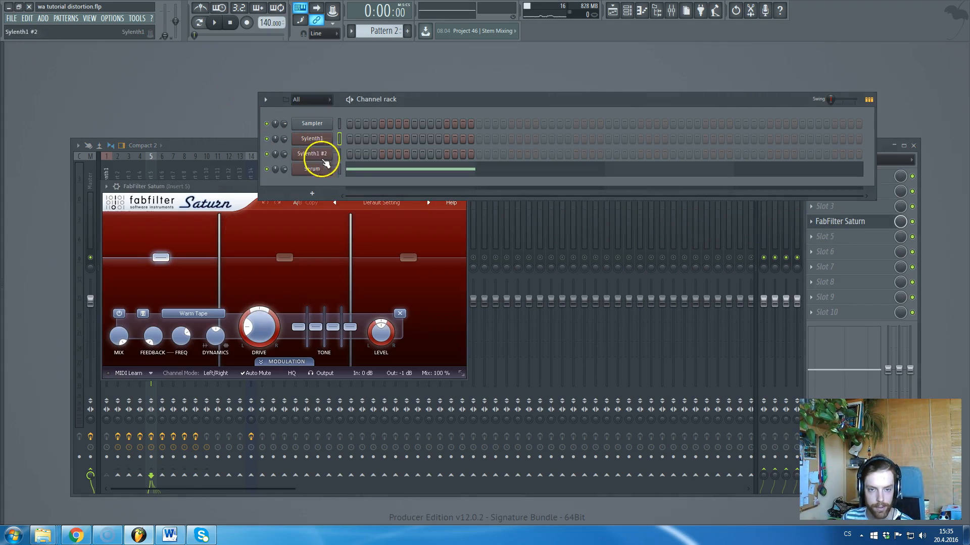
left_click(339, 170)
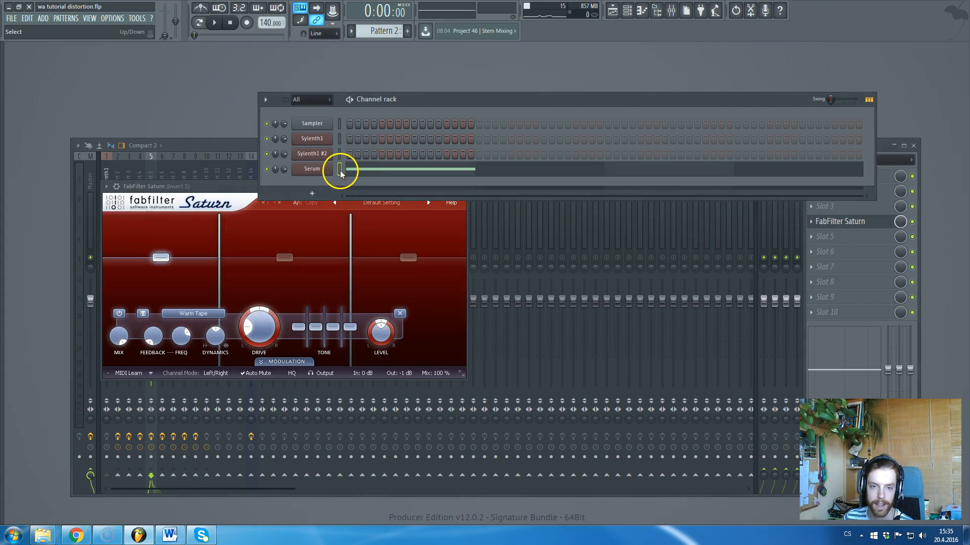
left_click(339, 153)
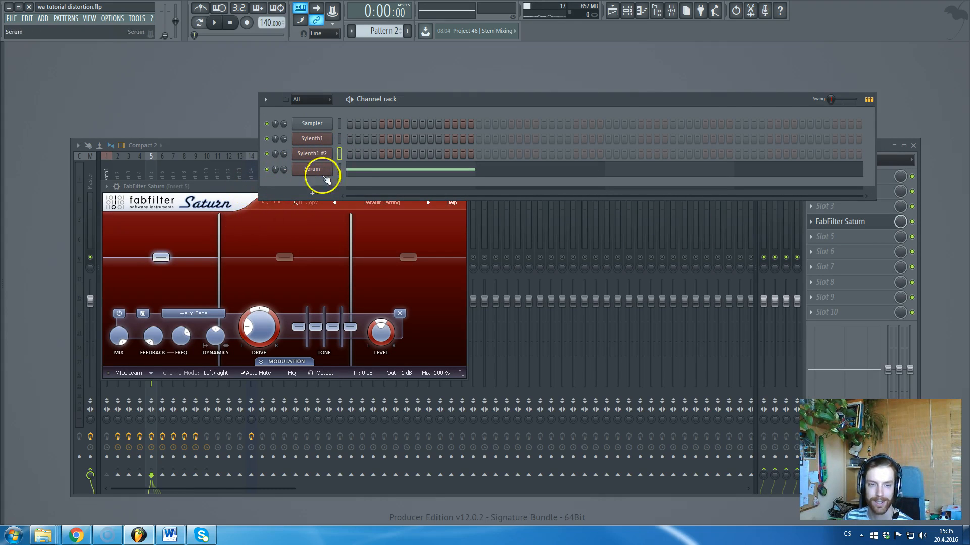
left_click(207, 186)
Split Saturn into five bands, with crossovers near 856.72 Hz and 8423.8 Hz, and shift band 4.
left_click(284, 257)
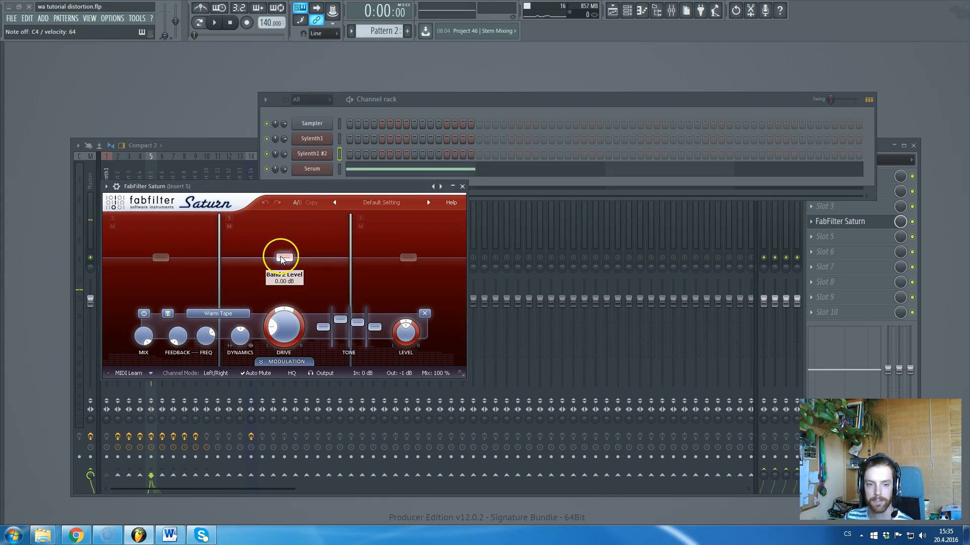
left_click_drag(283, 257, 265, 259)
left_click_drag(334, 237, 301, 249)
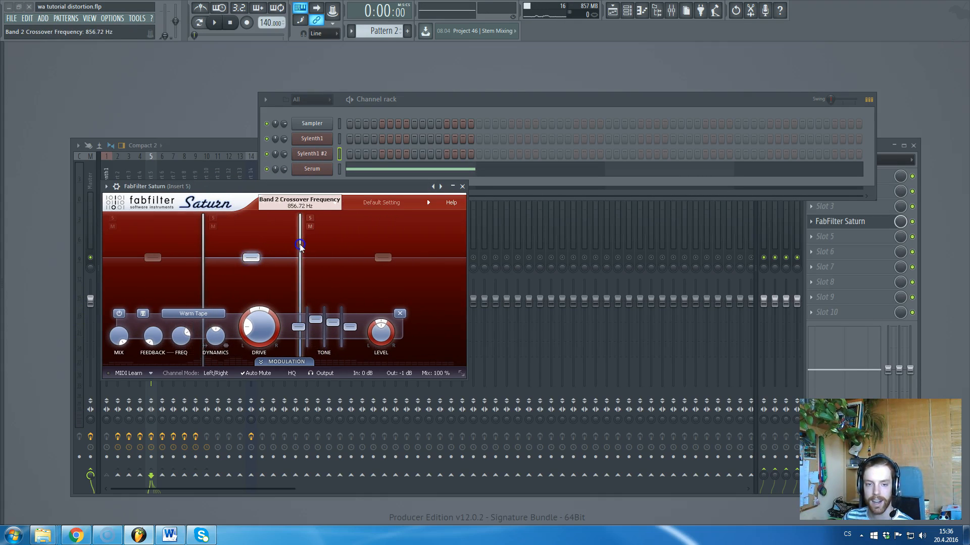
left_click(369, 219)
left_click(420, 219)
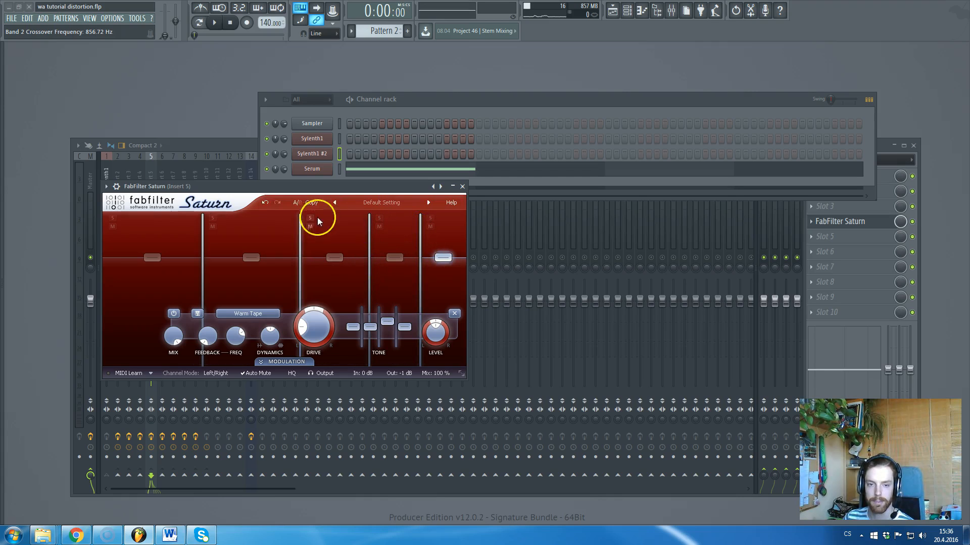
mouse_move(391, 255)
left_mouse_down()
mouse_move(360, 255)
mouse_move(373, 260)
left_mouse_up()
left_click(257, 314)
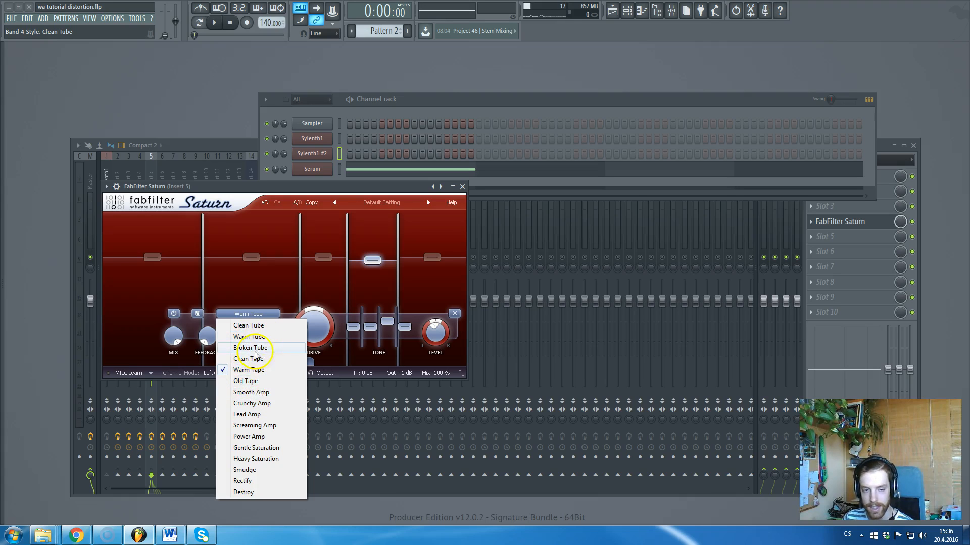
Keep Warm Tape, raise band 4 to +1.97 dB, and boost band 3's mids to +24 dB with bass at -0.09 dB.
left_click(312, 188)
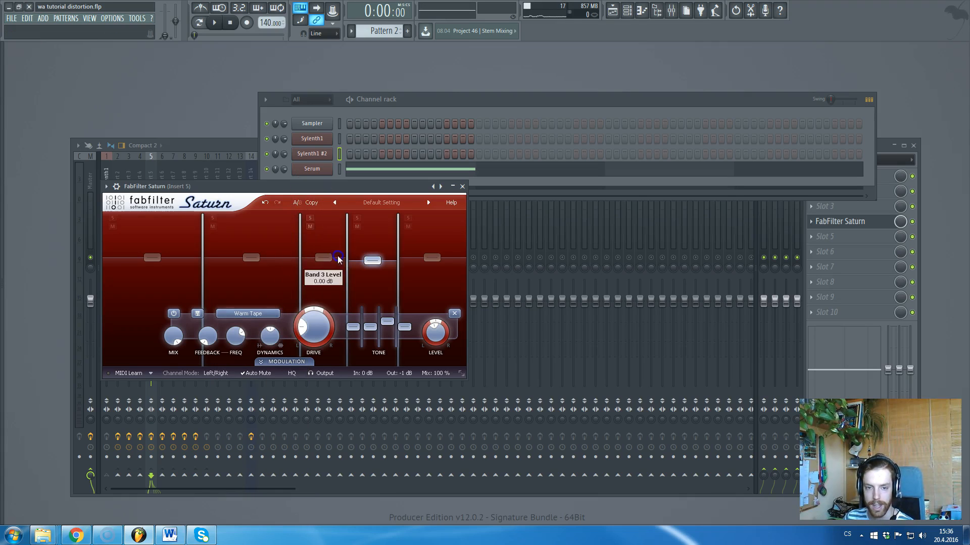
left_click_drag(372, 260, 376, 256)
left_click_drag(370, 325, 373, 308)
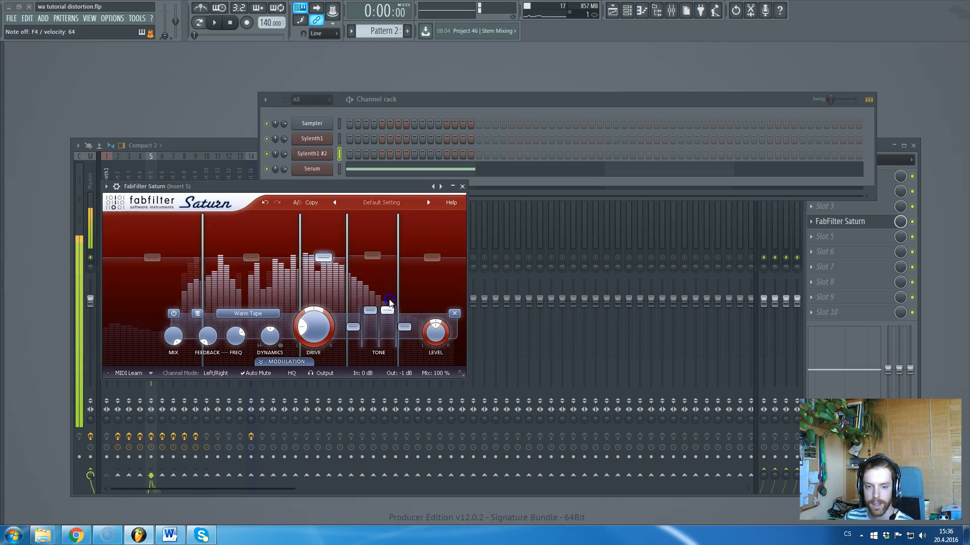
left_click(385, 323)
left_click(353, 327)
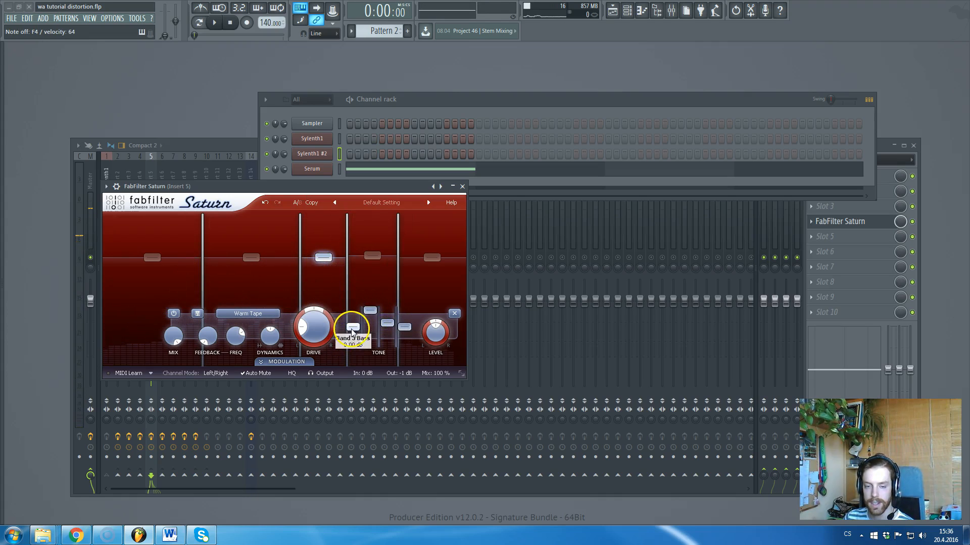
left_click_drag(354, 329, 355, 331)
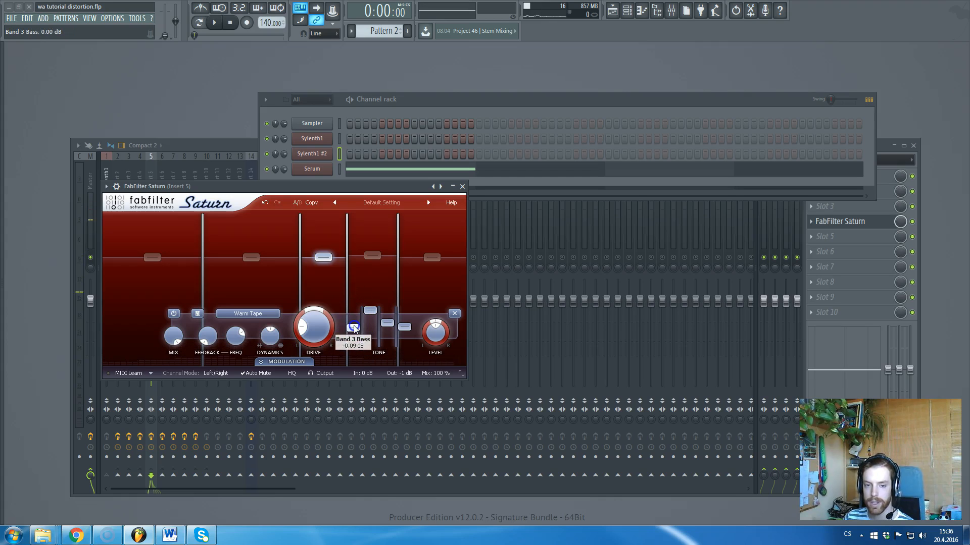
left_click(386, 324)
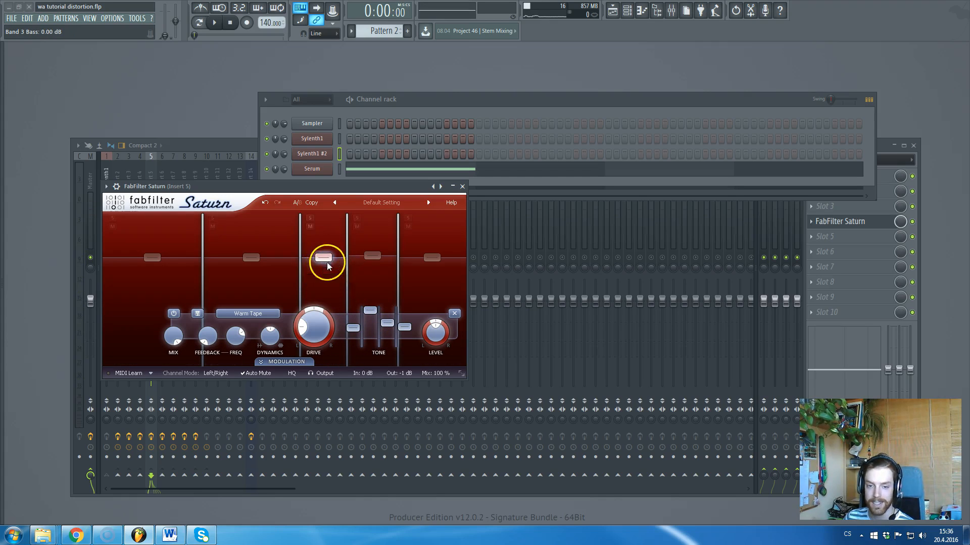
left_click(405, 329)
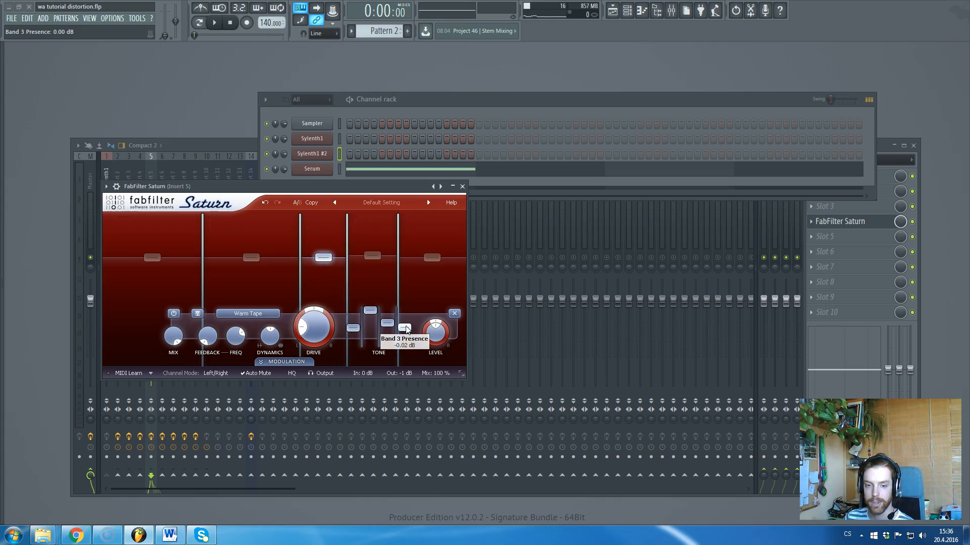
Set band 3's mix to 56.51%, boost band 2's mid tone, and close Saturn.
left_click_drag(175, 336, 167, 382)
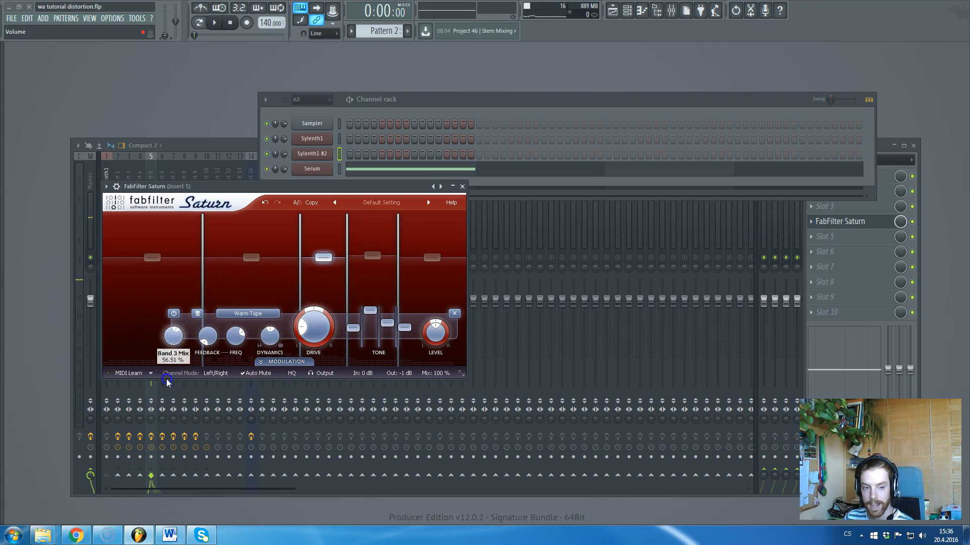
left_click(323, 259)
left_click(241, 254)
mouse_move(333, 323)
left_mouse_down()
mouse_move(336, 310)
mouse_move(329, 366)
mouse_move(333, 325)
mouse_move(316, 316)
left_mouse_up()
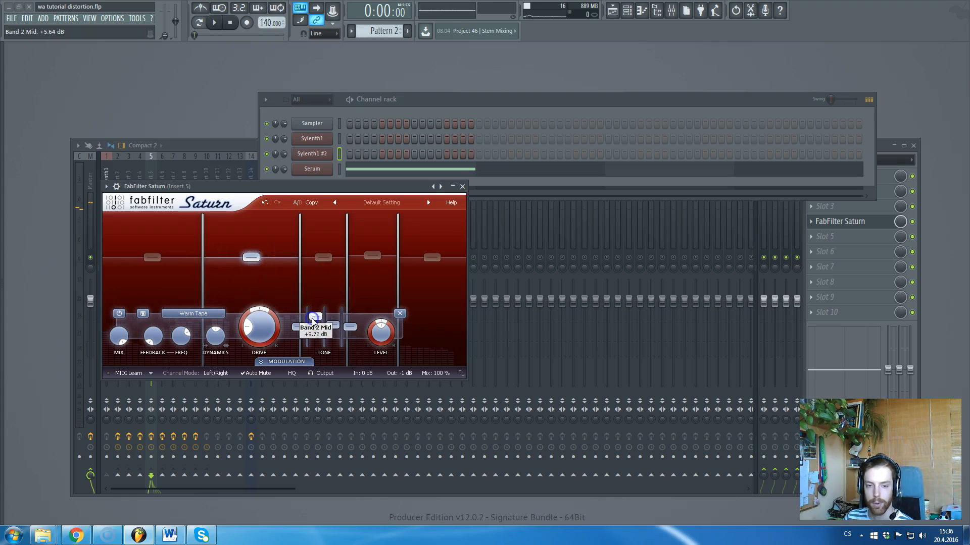
left_click(462, 186)
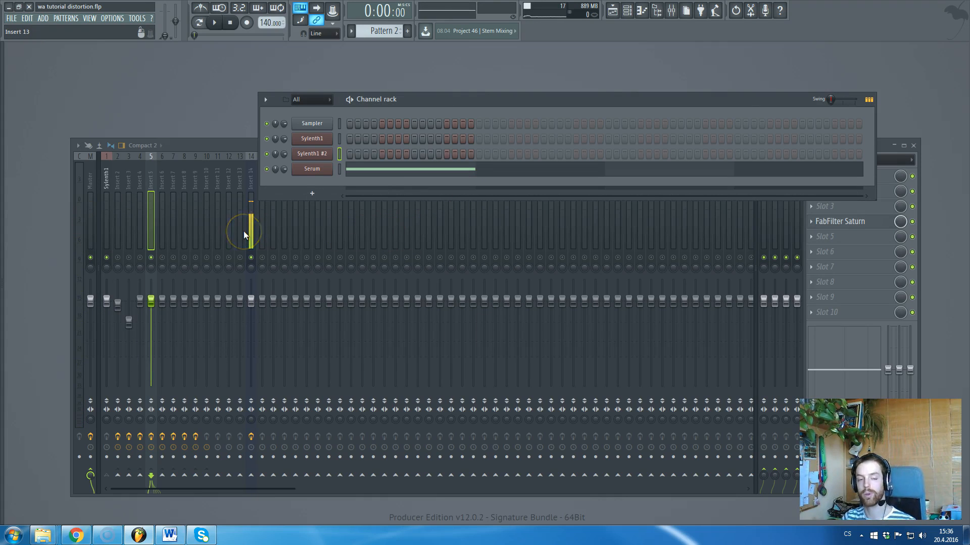
Reopen Saturn, shift band 3's crossover higher, and raise band 2's mids to +9.72 dB.
left_click(863, 227)
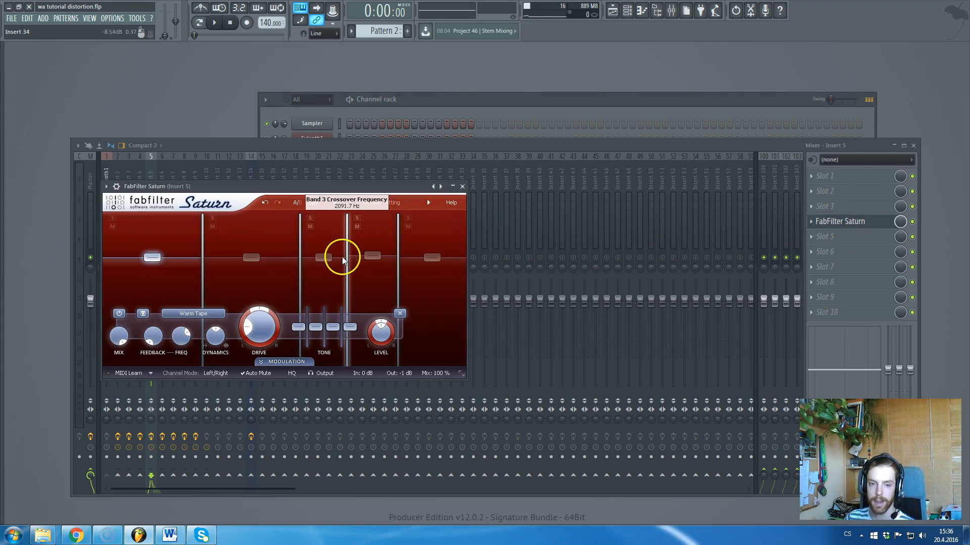
left_click(347, 246)
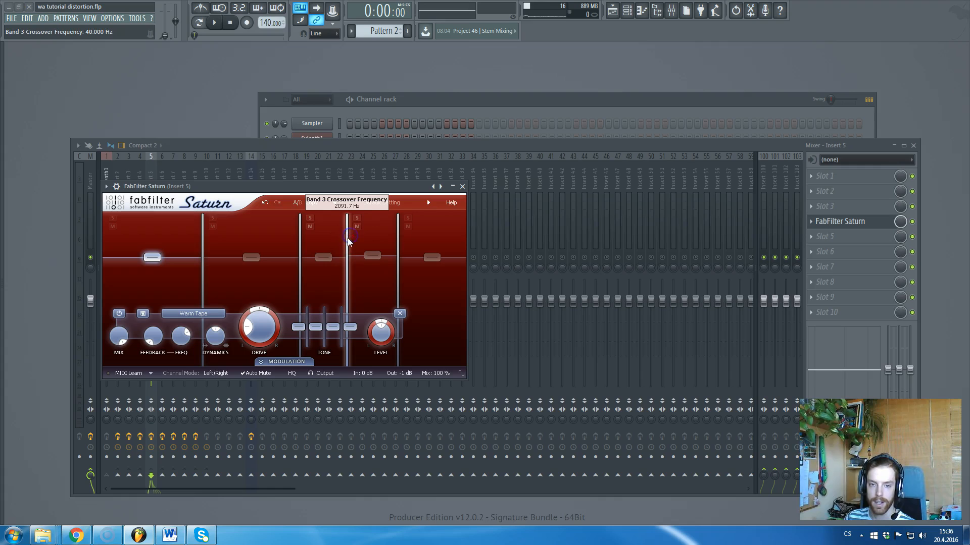
left_click_drag(348, 241, 358, 272)
left_click(251, 258)
left_click_drag(316, 327, 323, 319)
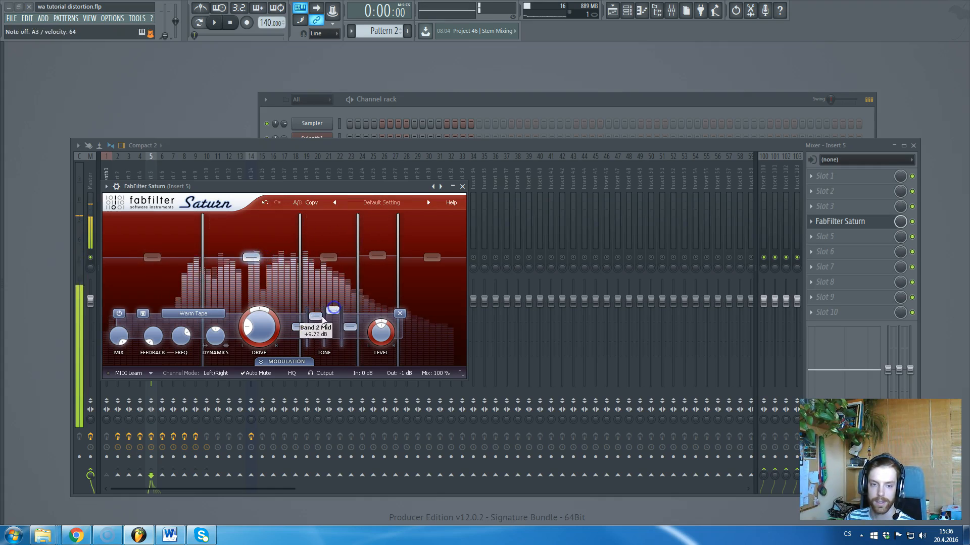
Lower band 5's level, move the band 4/5 crossover higher, and set band 4's treble to +14.90 dB.
left_click(328, 257)
left_click(421, 253)
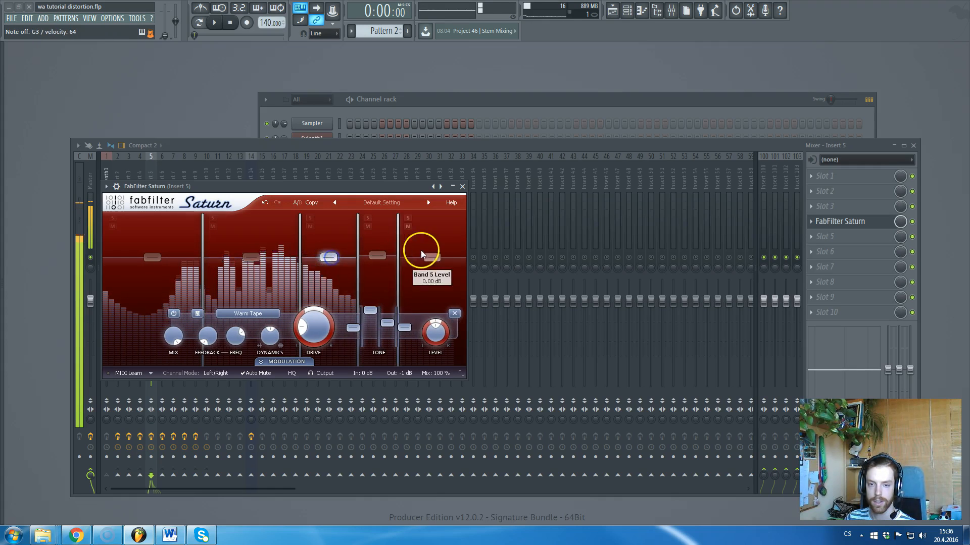
left_click_drag(422, 252, 422, 256)
left_click(377, 255)
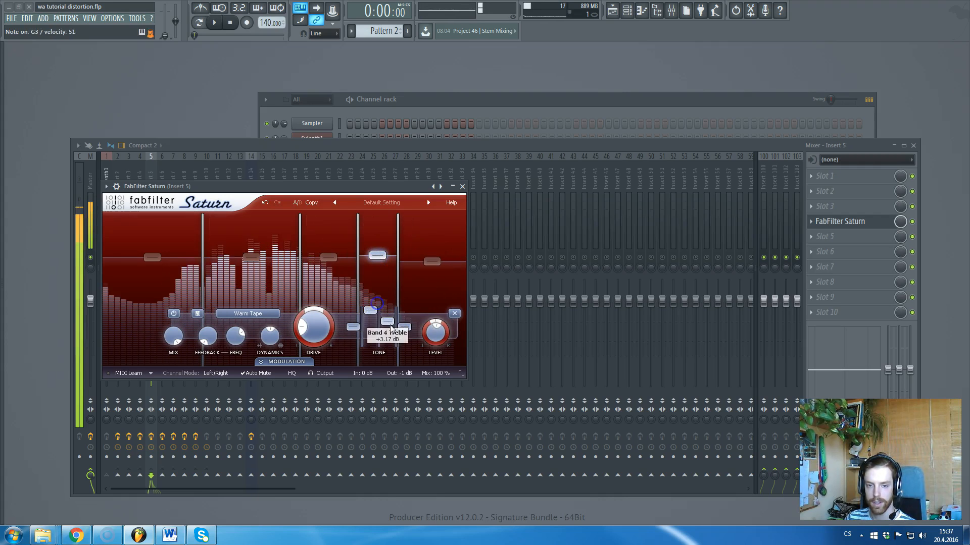
left_click(431, 262)
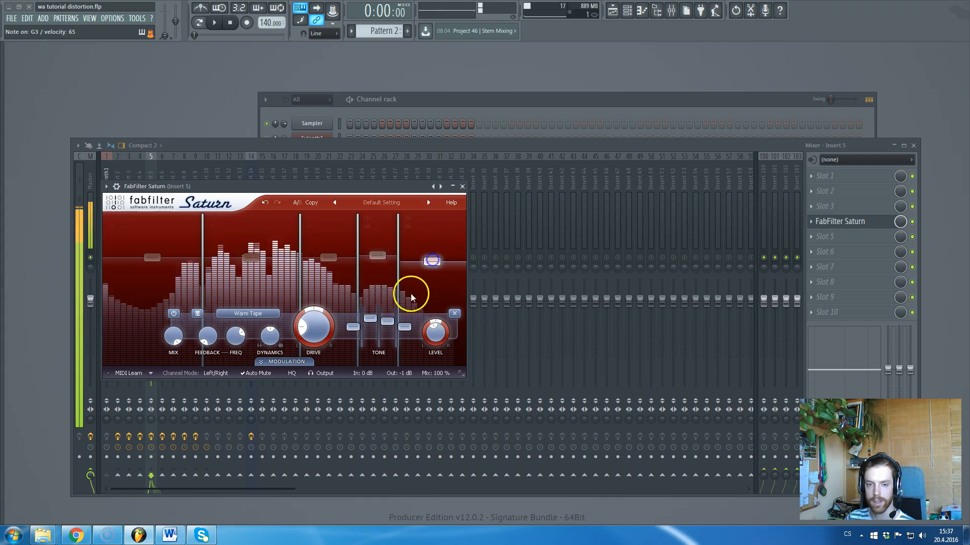
left_click_drag(401, 277, 425, 288)
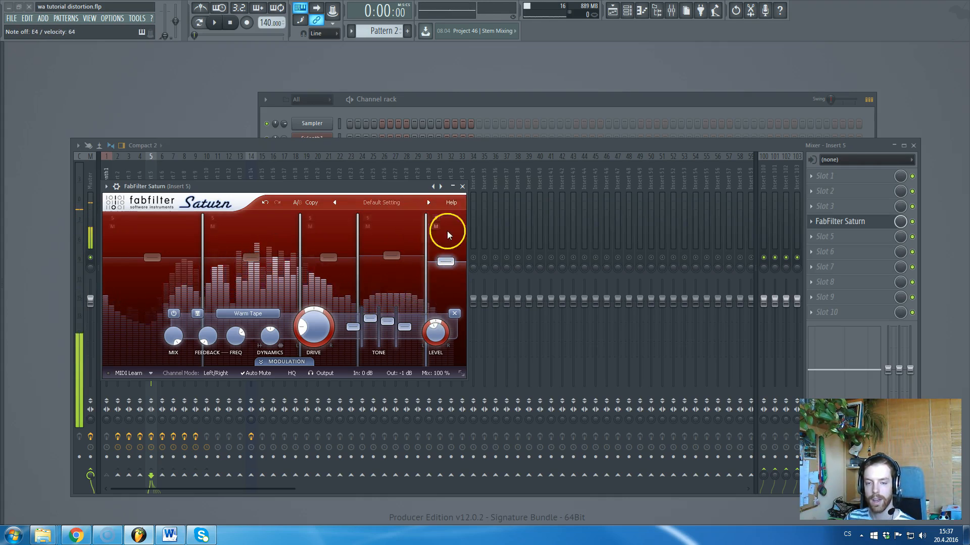
left_click(391, 255)
left_click_drag(387, 321, 371, 326)
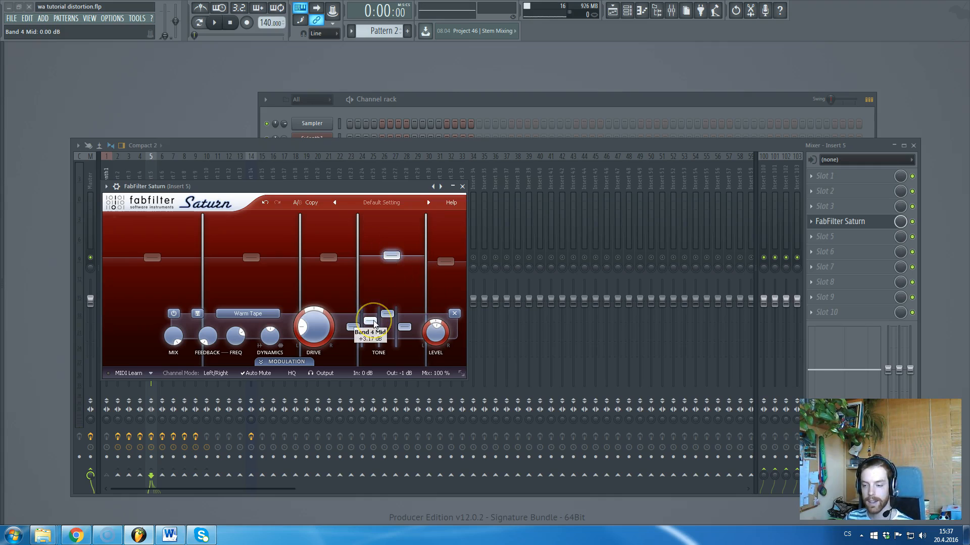
left_click(387, 314)
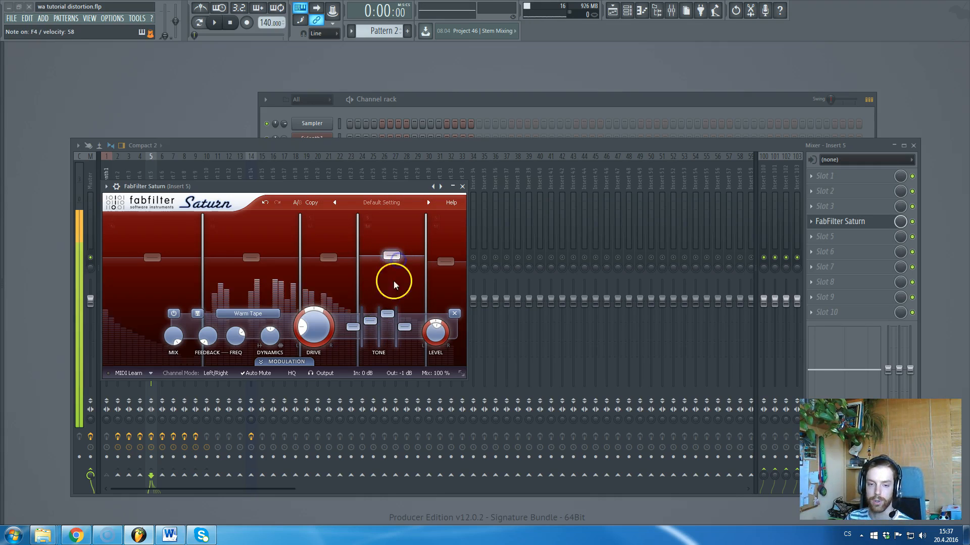
left_click(338, 266)
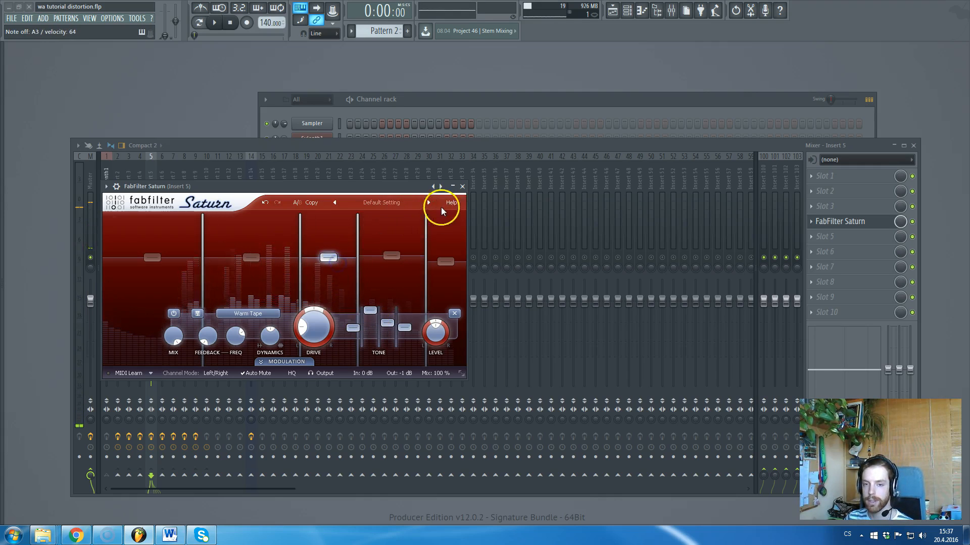
Close Saturn, switch off its slot on Insert 5, and select Insert 6.
left_click(462, 186)
left_click(374, 100)
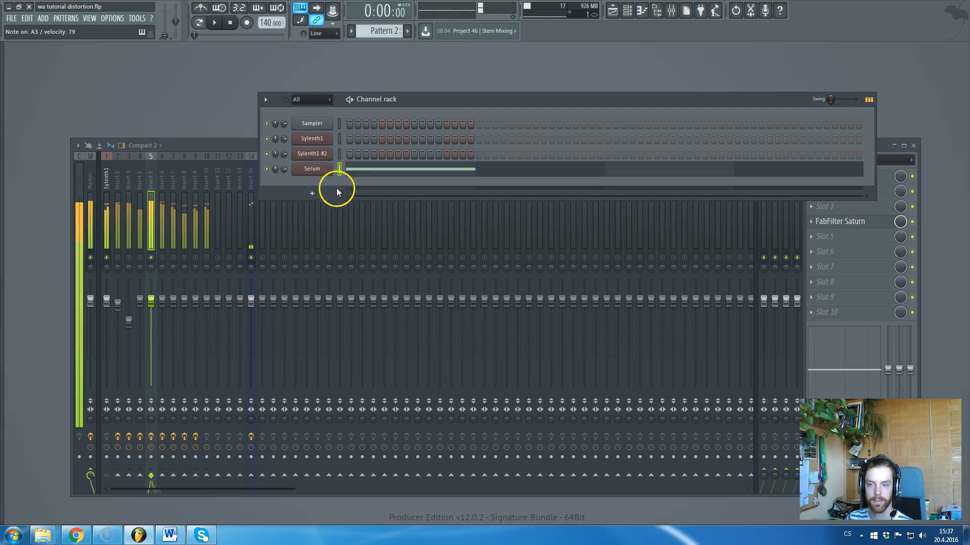
left_click(912, 222)
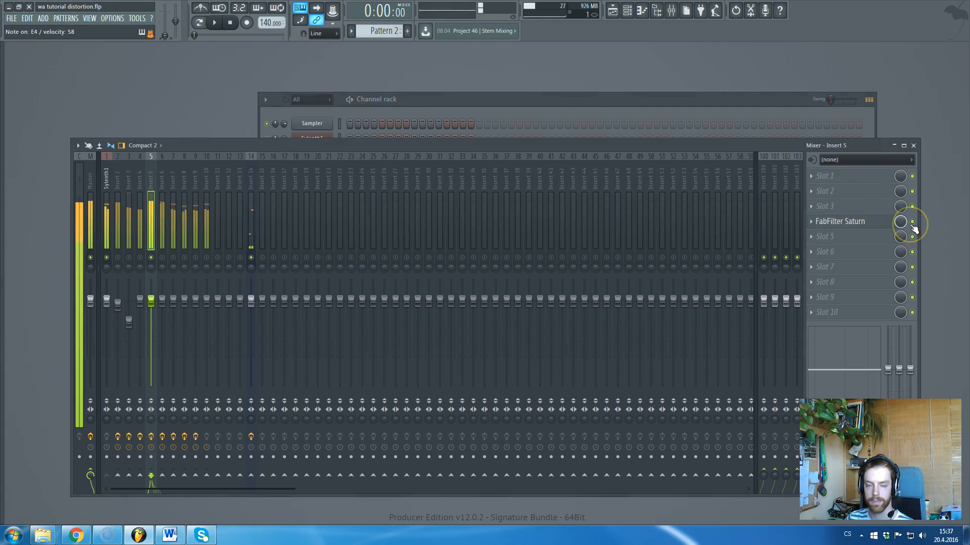
left_click(912, 222)
left_click(283, 271)
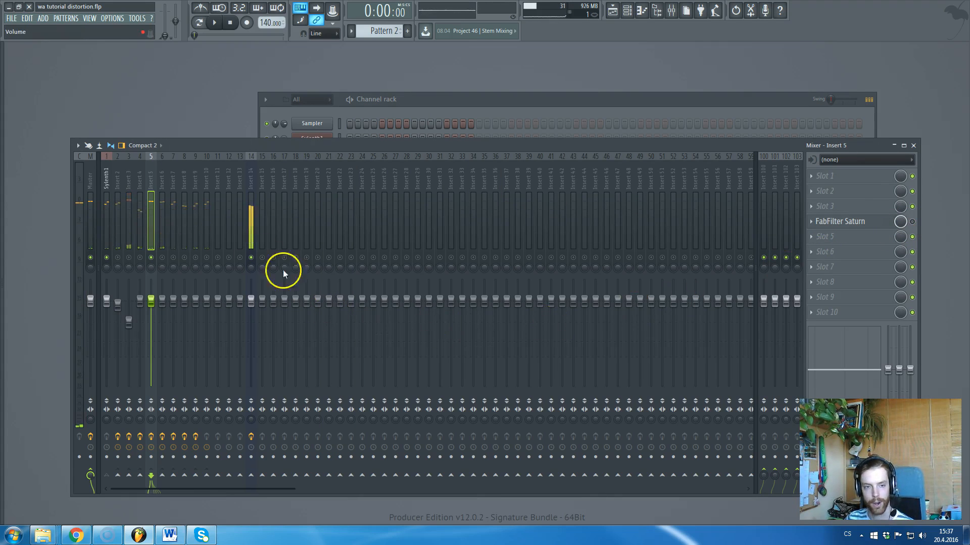
left_click(167, 183)
left_click(151, 257)
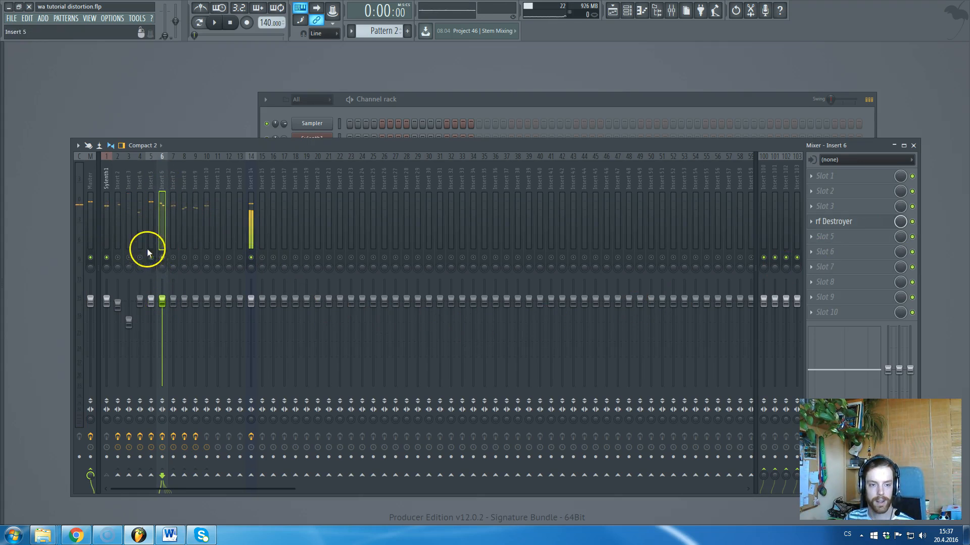
In rf Destroyer, raise Overdrive, turn off the Bit Crusher, and enable Distortion.
left_click(833, 221)
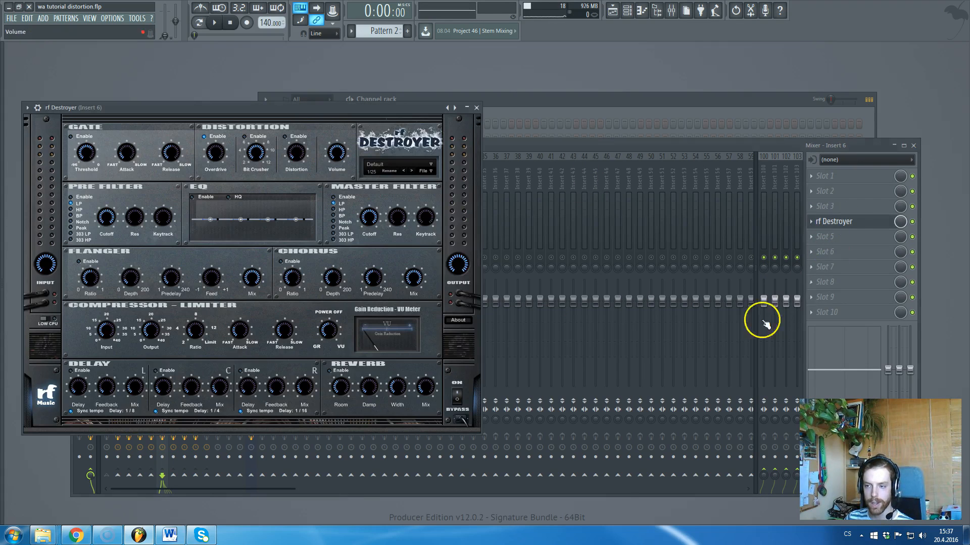
left_click_drag(370, 111, 546, 165)
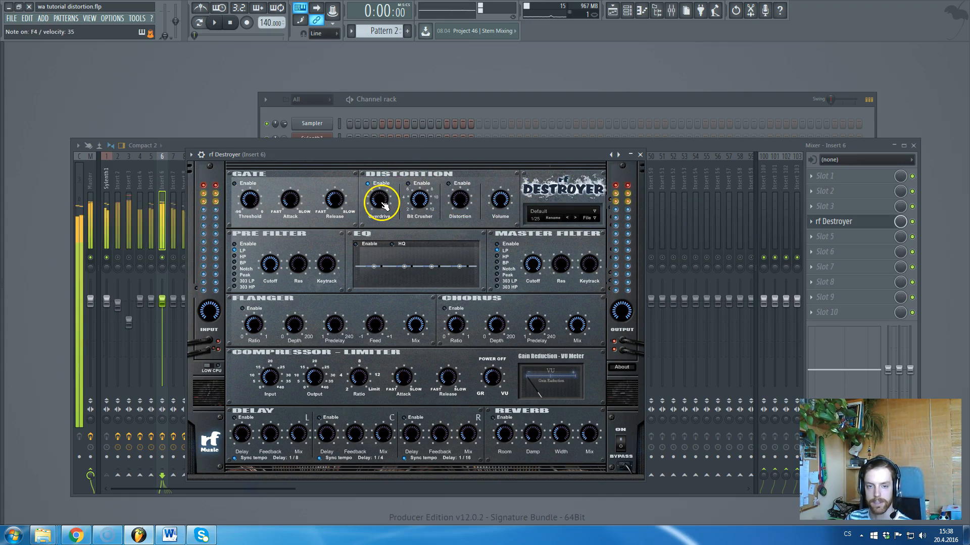
left_click_drag(384, 206, 385, 190)
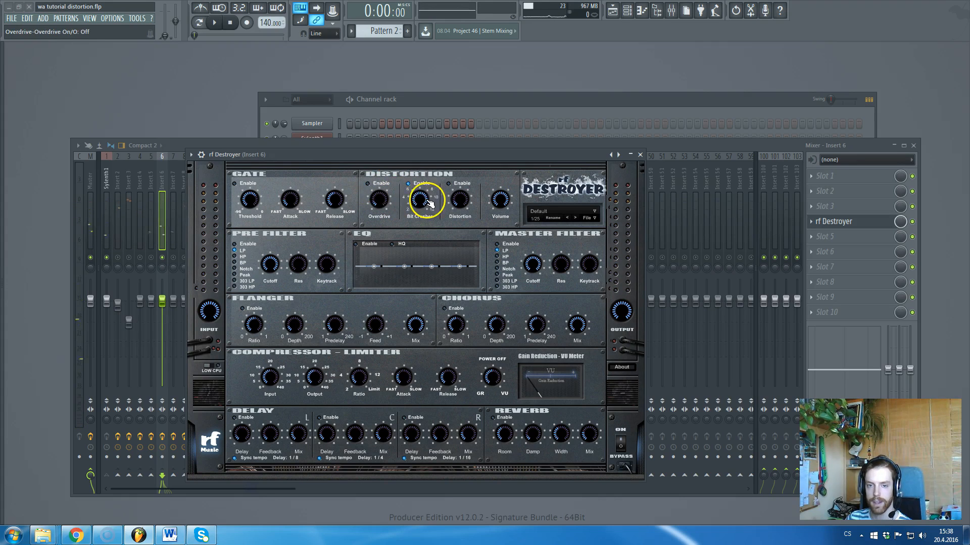
left_click_drag(420, 202, 421, 253)
left_click(408, 184)
left_click(448, 184)
left_click_drag(458, 201, 461, 165)
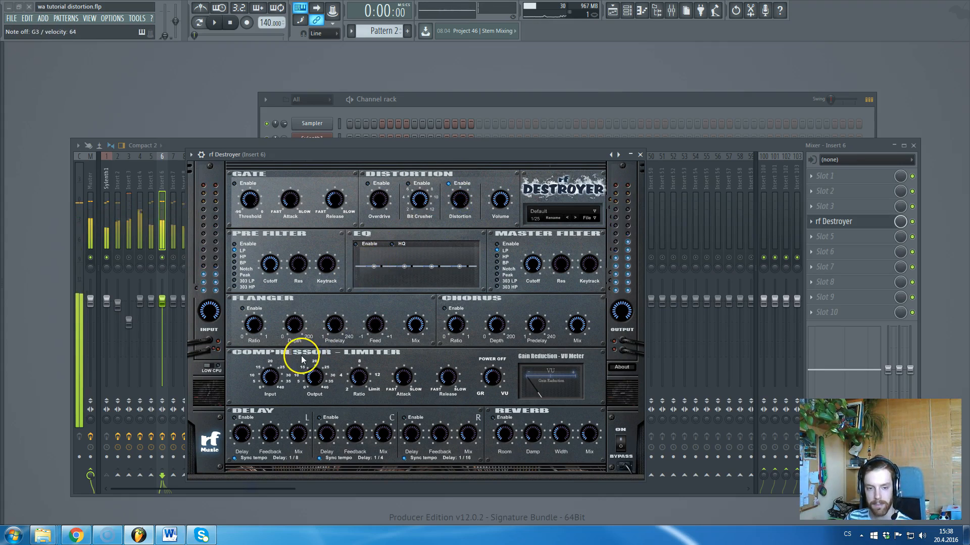
Raise the compressor input to 0.59, adjust its output, and toggle rf Destroyer to compare.
left_click(270, 377)
left_click(359, 378)
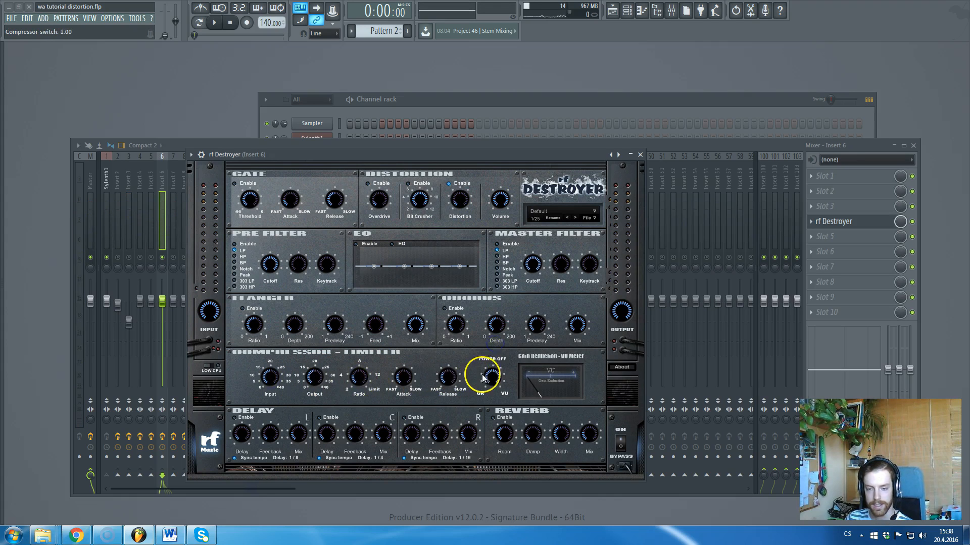
left_click(314, 377)
left_click_drag(270, 378, 273, 357)
left_click(311, 378)
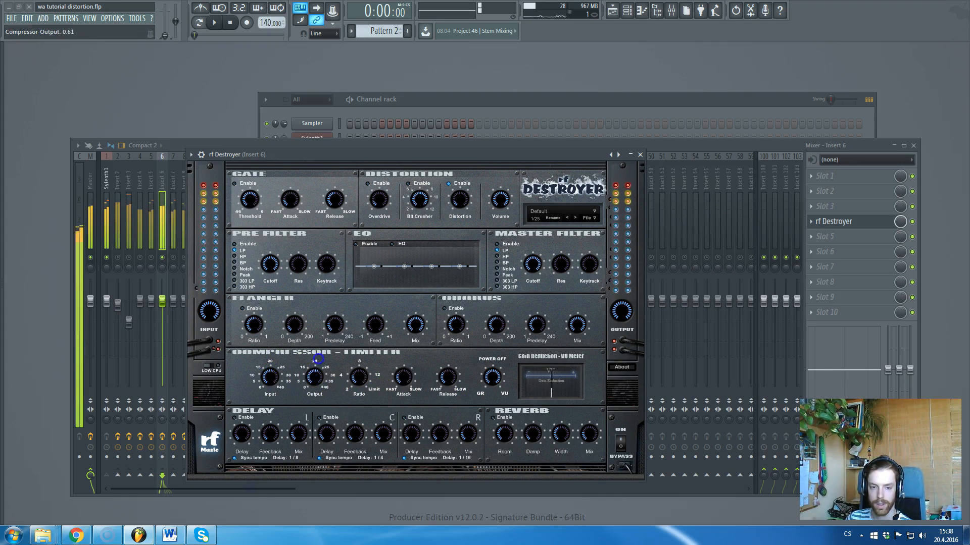
left_click(446, 379)
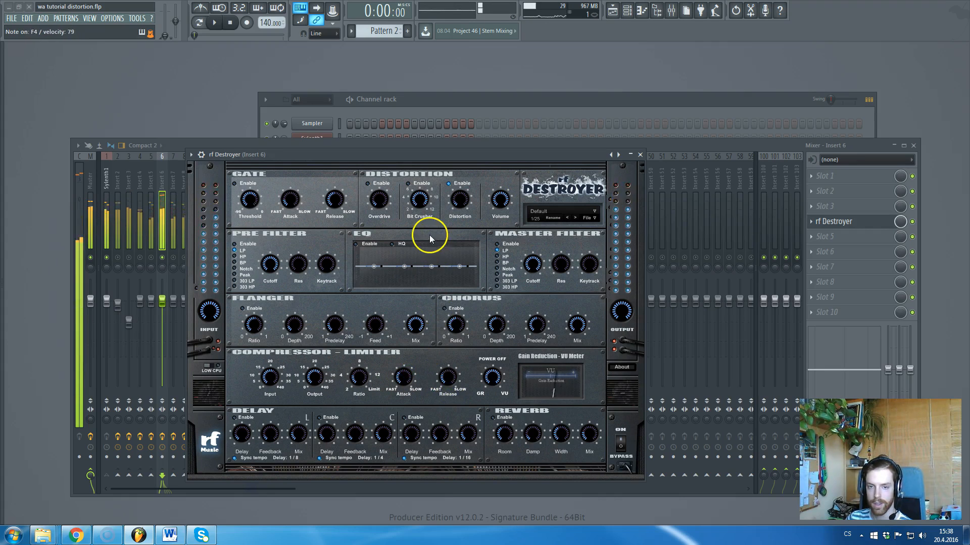
left_click(912, 222)
Reopen and close the rf Destroyer window while switching between Channel rack and mixer.
left_click(915, 226)
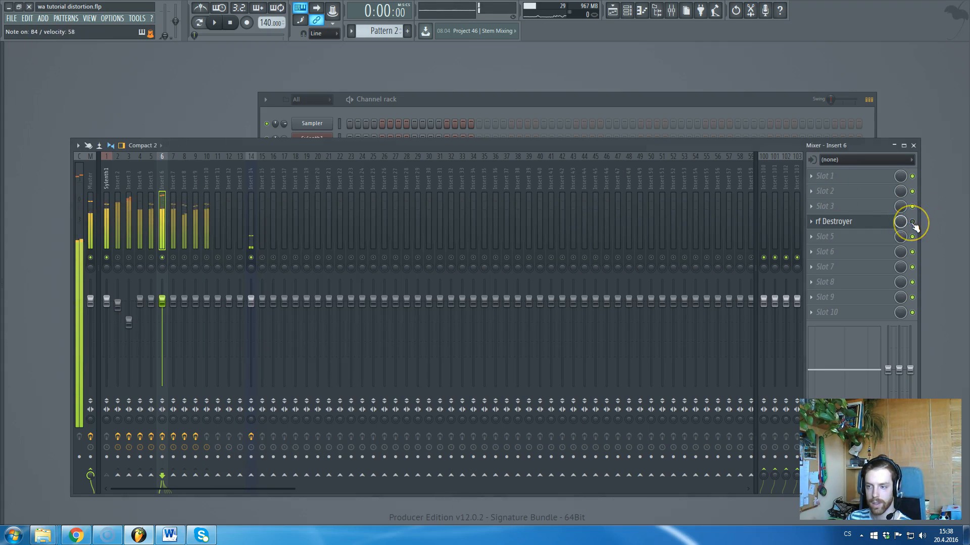
left_click(850, 227)
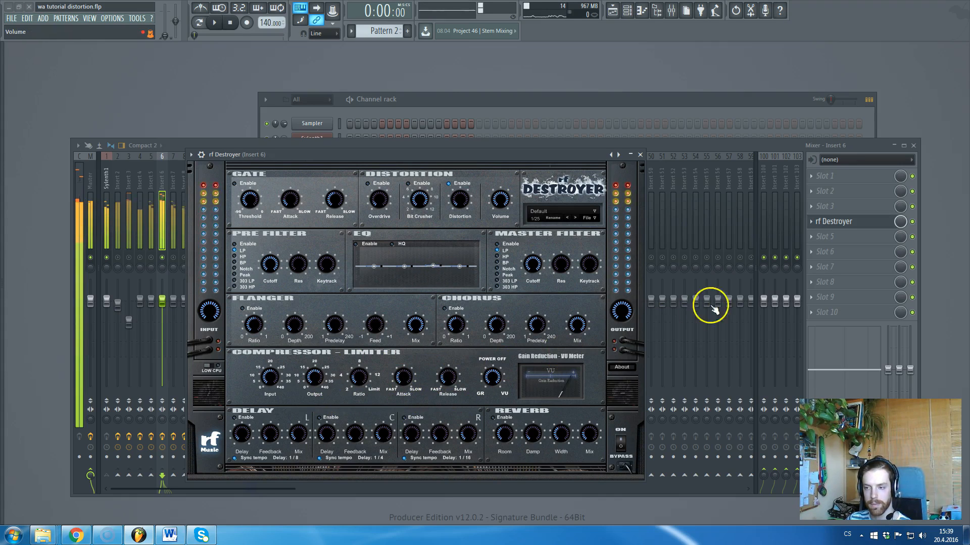
left_click(639, 155)
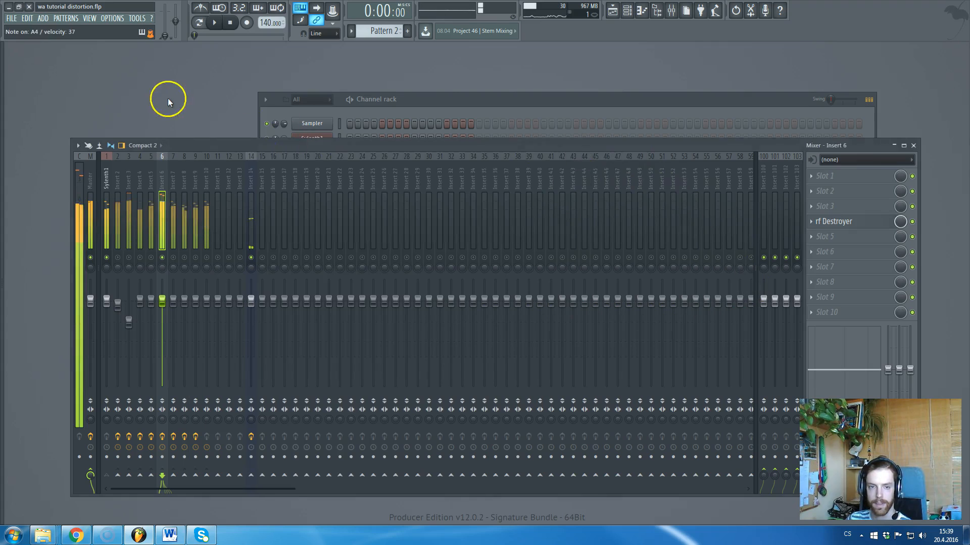
left_click(318, 159)
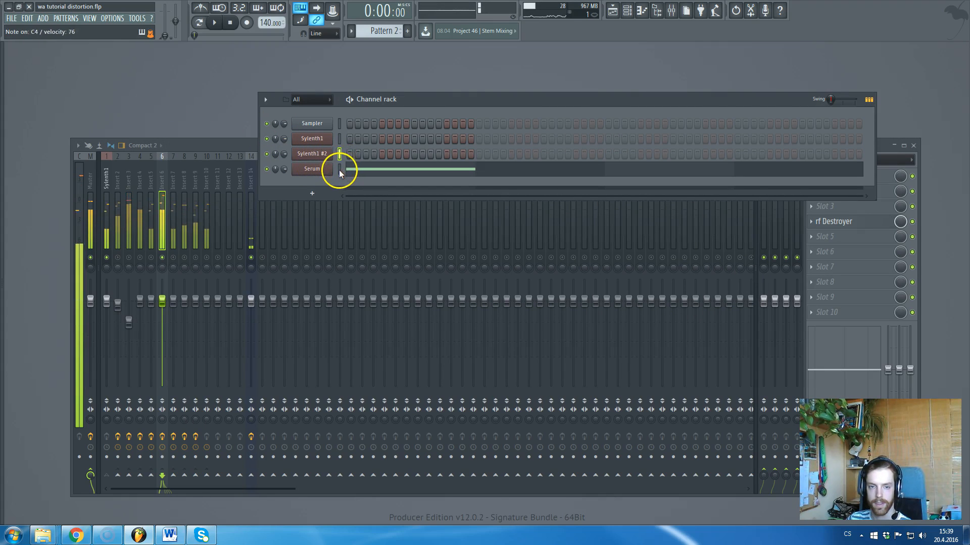
left_click(910, 223)
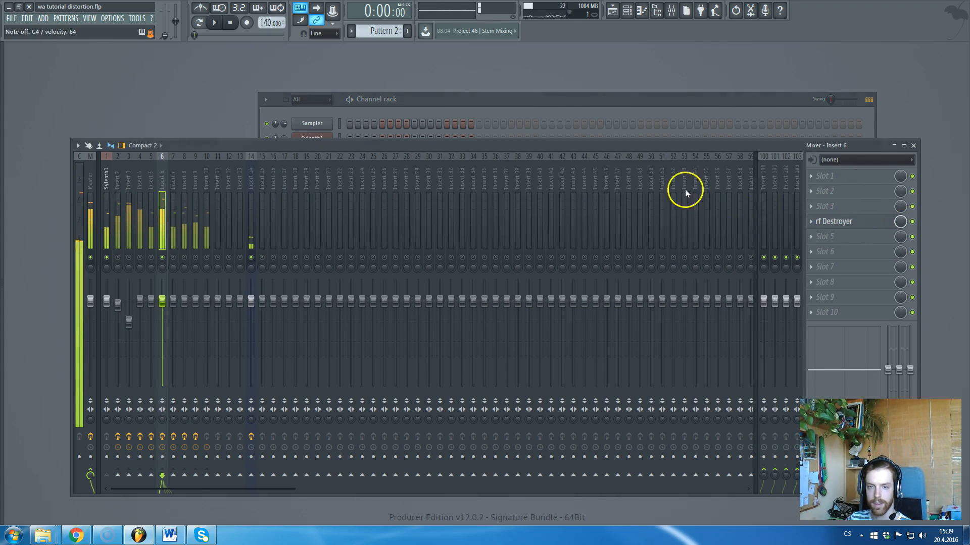
left_click(517, 97)
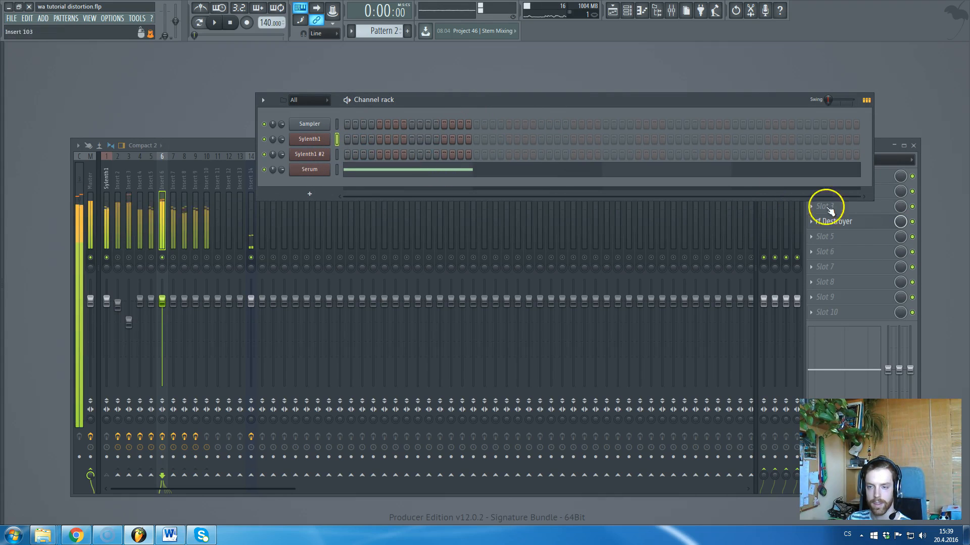
left_click(914, 222)
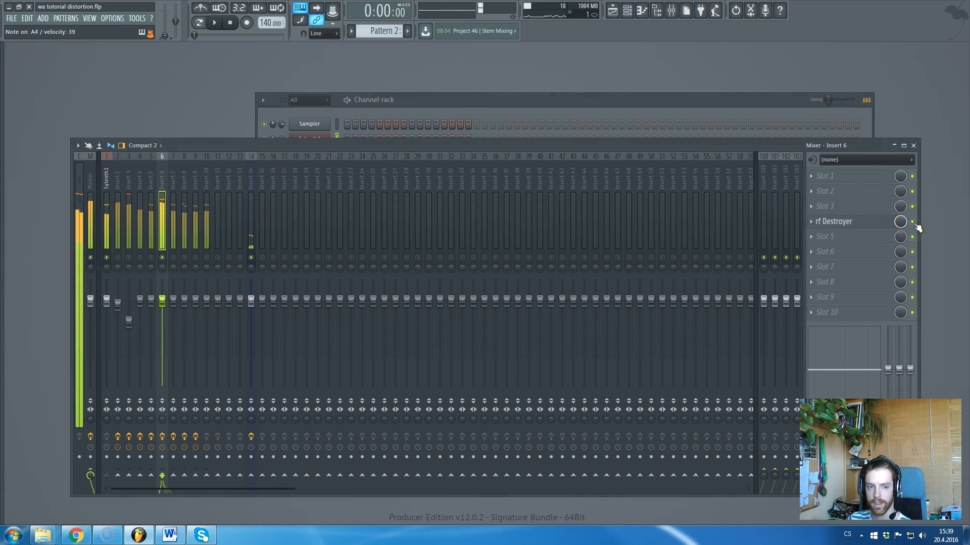
left_click(855, 222)
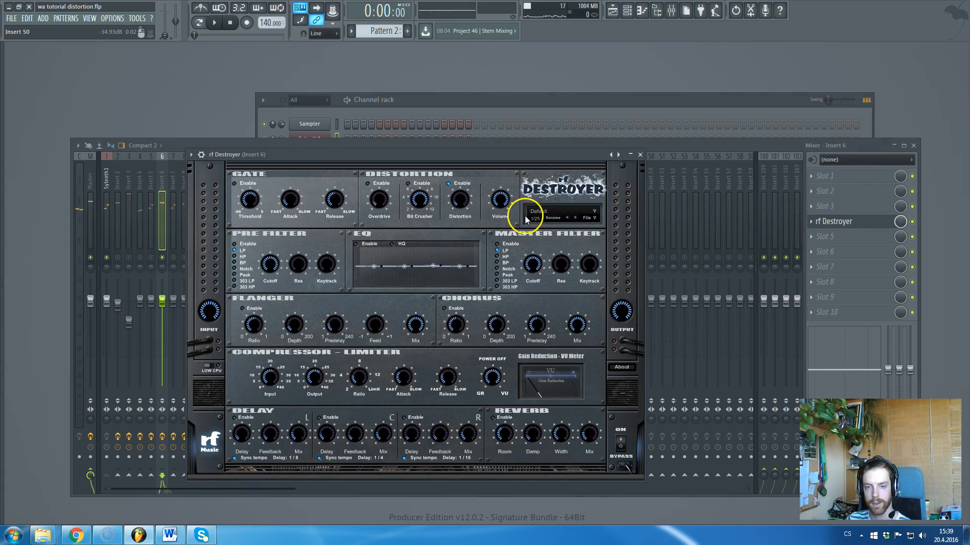
left_click(640, 155)
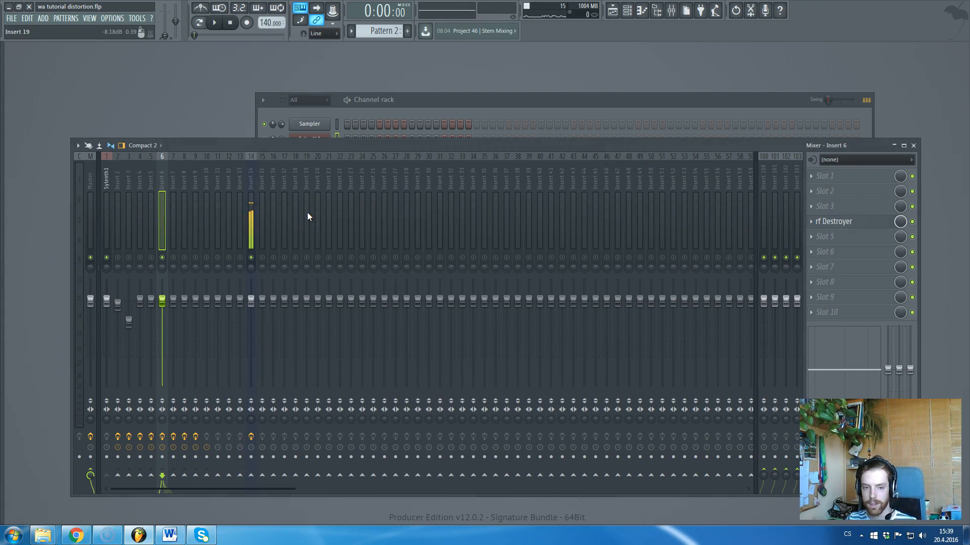
Select the Serum channel in the Channel rack, then select mixer Insert 7.
left_click(276, 114)
left_click(336, 171)
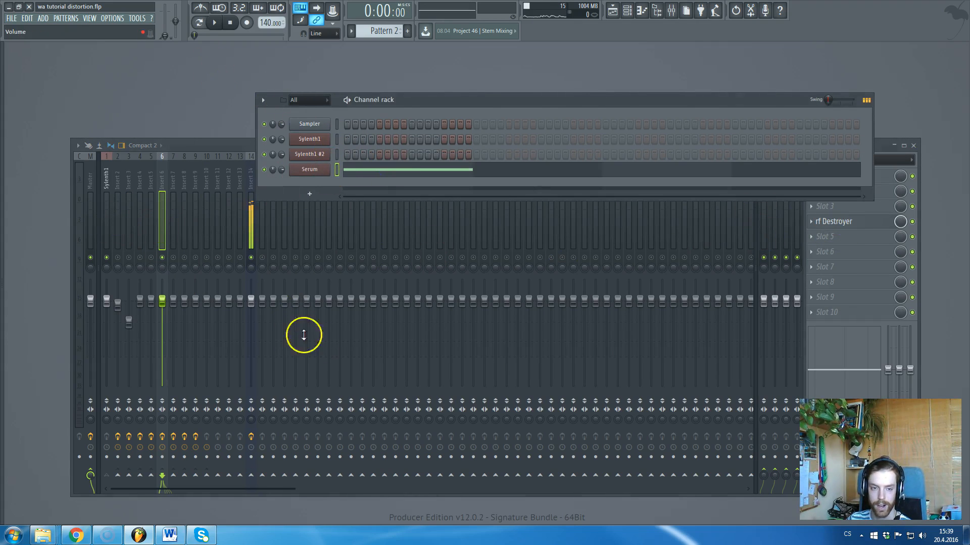
left_click(171, 183)
left_click(173, 258)
Open dblue Glitch on Insert 7 and reposition its window.
left_click(162, 258)
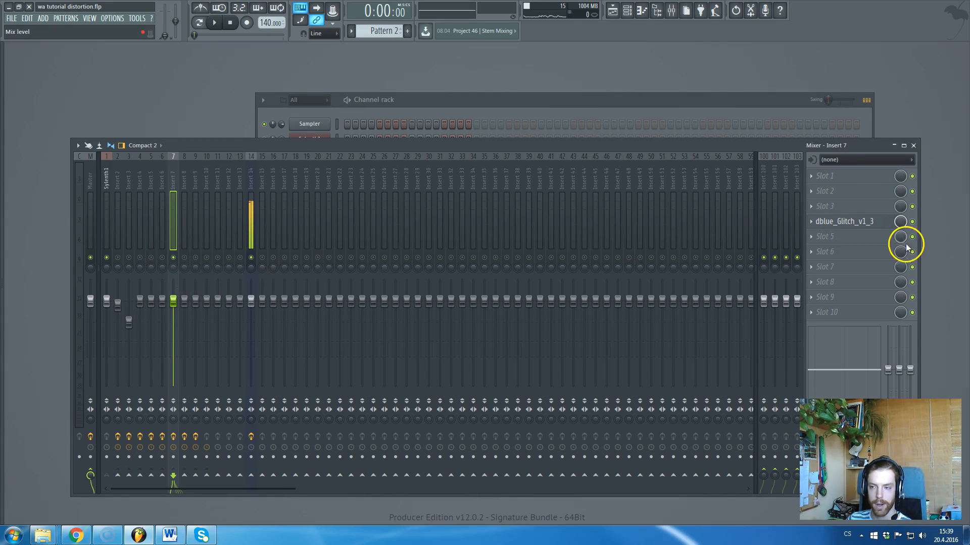
left_click(853, 221)
left_click_drag(229, 130, 264, 150)
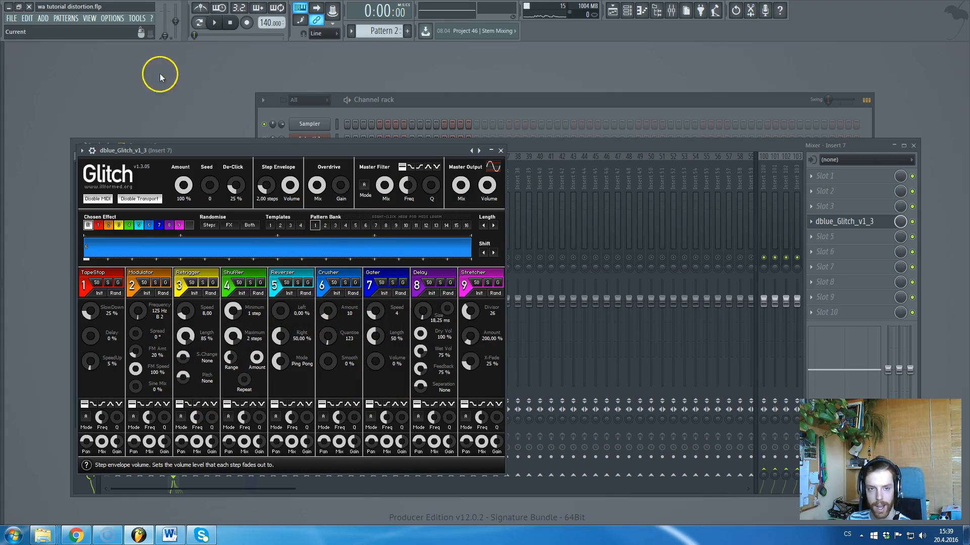
key("F6")
key("F5")
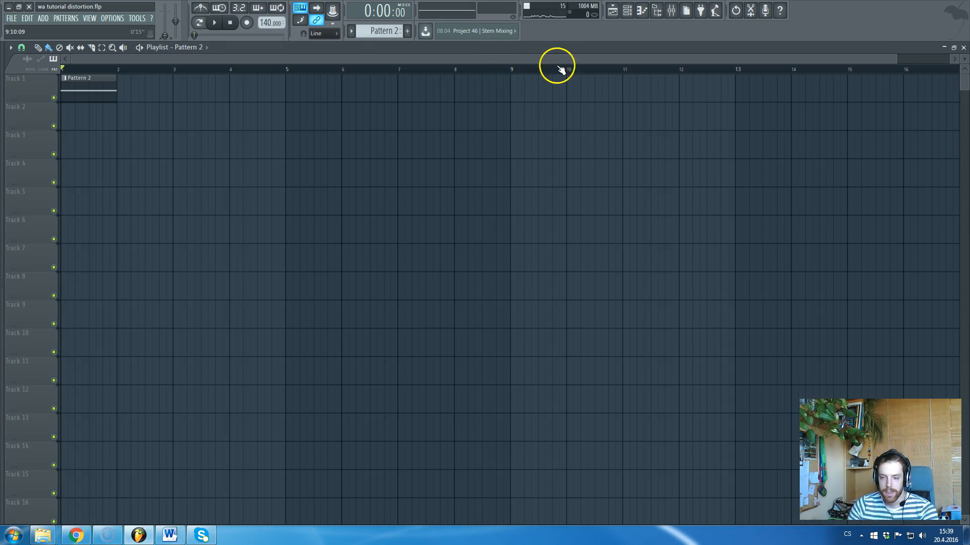
key("F5")
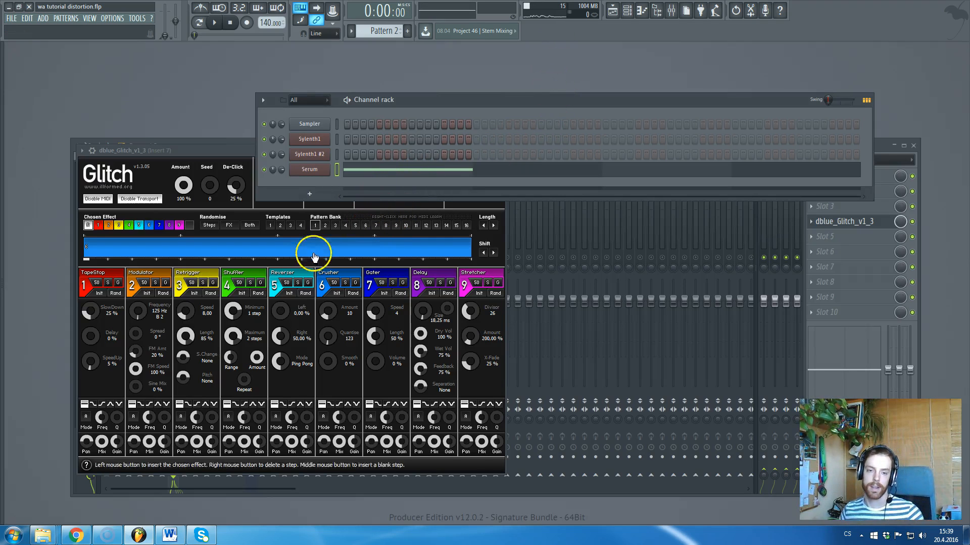
Set the Crusher amount to 0, start playback, then raise it to about 4.62.
mouse_move(328, 310)
left_mouse_down()
mouse_move(335, 264)
mouse_move(324, 314)
left_mouse_up()
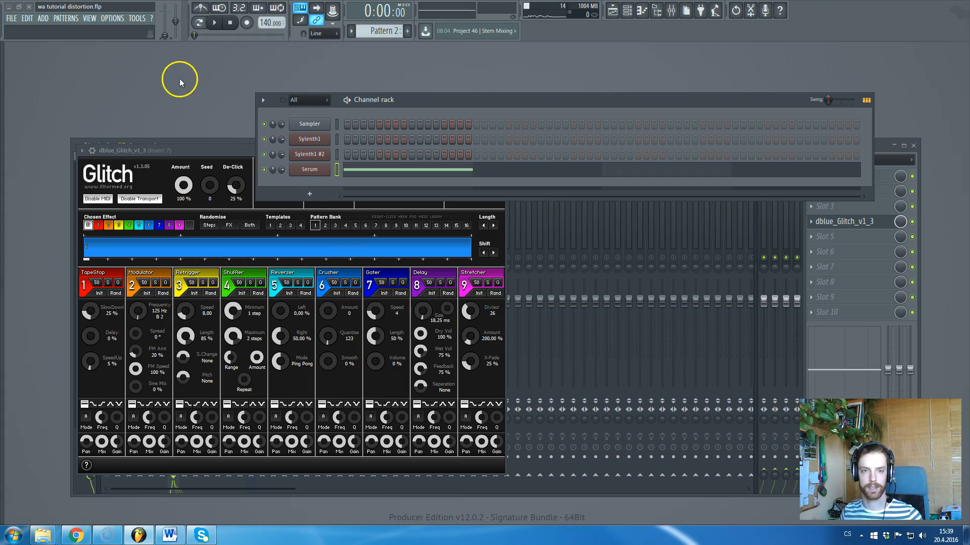
key("space")
left_click_drag(327, 317, 327, 312)
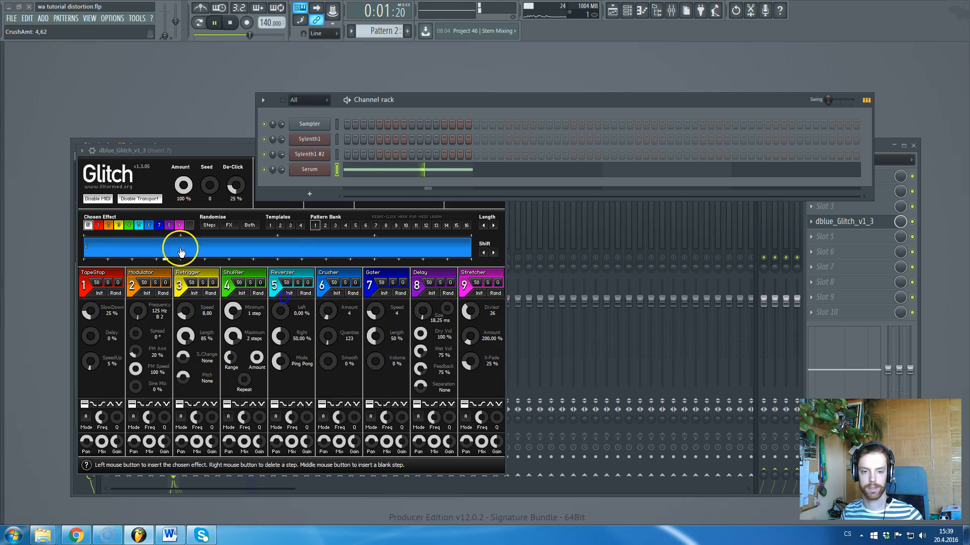
Push Glitch's Crusher amount to about 13, stop playback, then lower it to 1.
left_click(327, 310)
mouse_move(327, 311)
left_mouse_down()
mouse_move(327, 322)
mouse_move(327, 291)
mouse_move(327, 343)
mouse_move(326, 318)
left_mouse_up()
key("space")
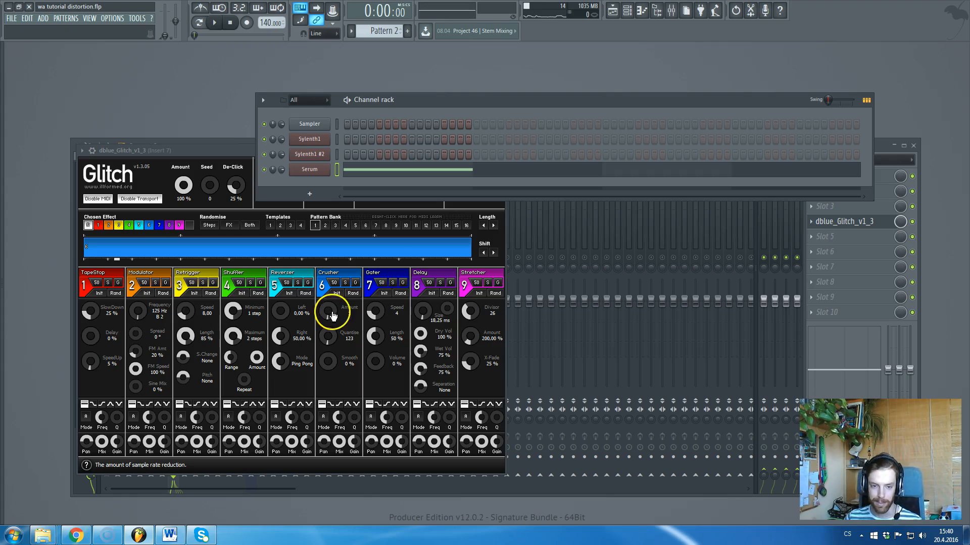
left_click_drag(330, 314, 328, 320)
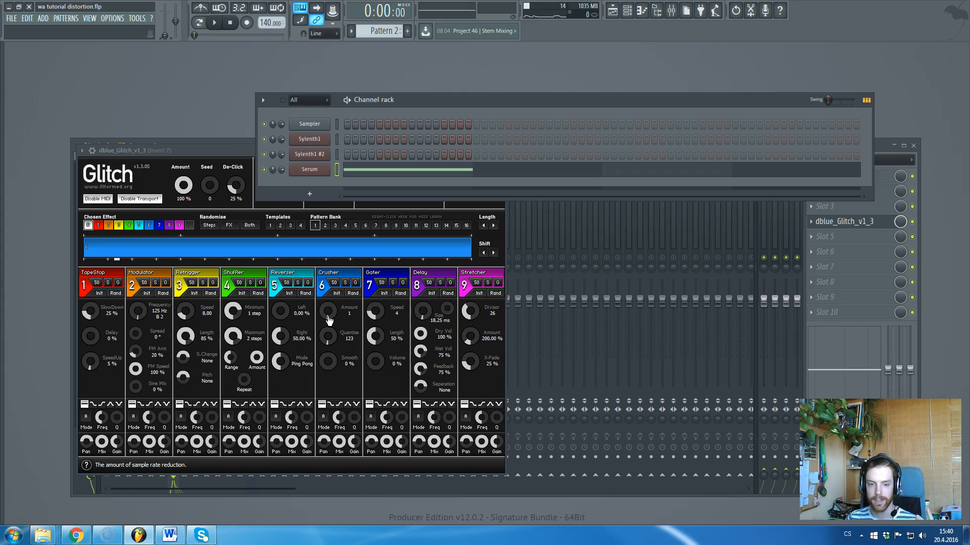
mouse_move(328, 320)
left_mouse_down()
mouse_move(237, 147)
mouse_move(325, 318)
mouse_move(336, 320)
left_mouse_up()
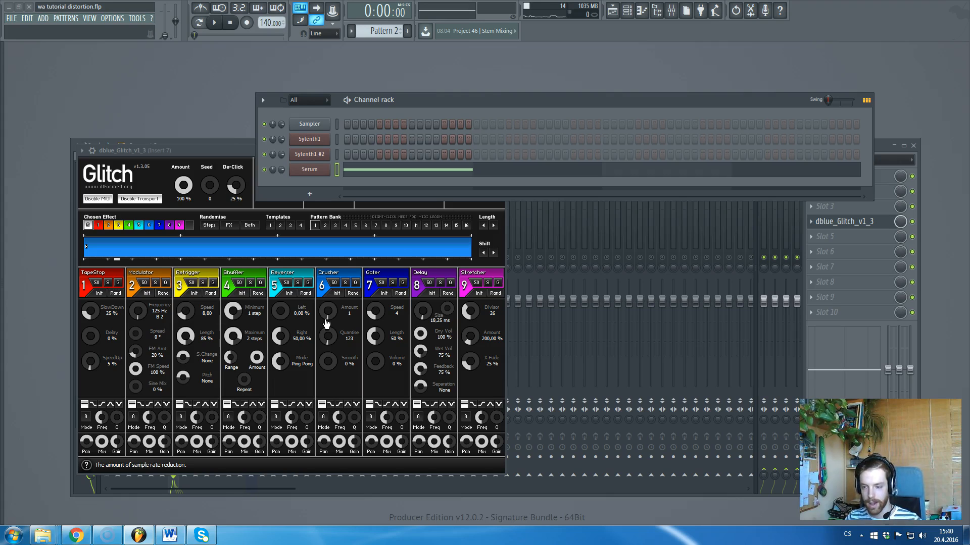
left_click_drag(326, 323, 223, 99)
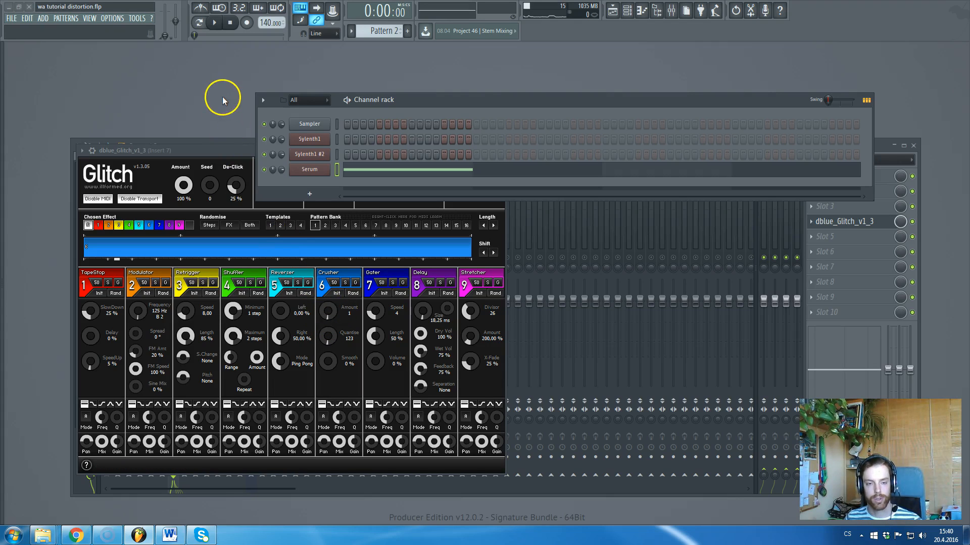
left_click(200, 168)
Set the Crusher amount to 3, audition it with playback, and close the Glitch window.
left_click_drag(357, 316, 360, 319)
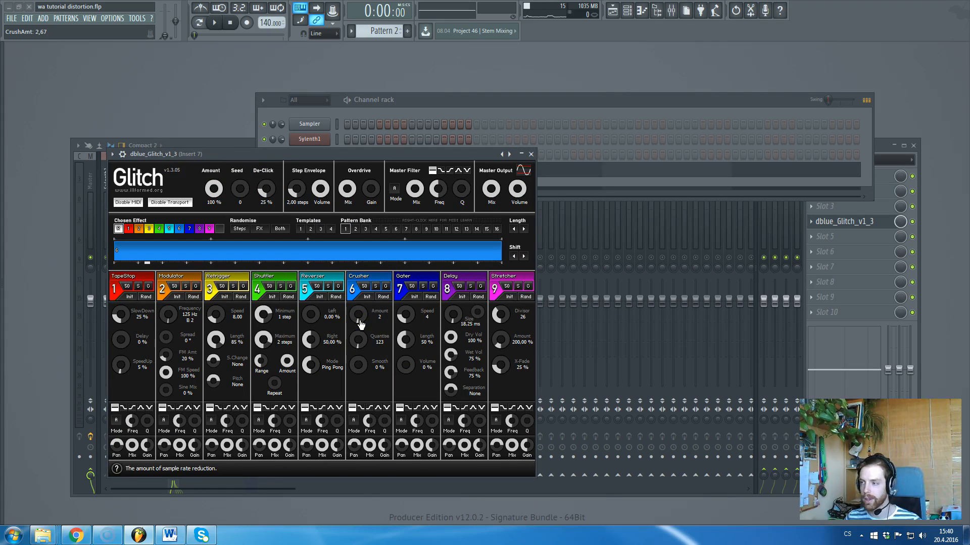
left_click_drag(309, 155, 294, 163)
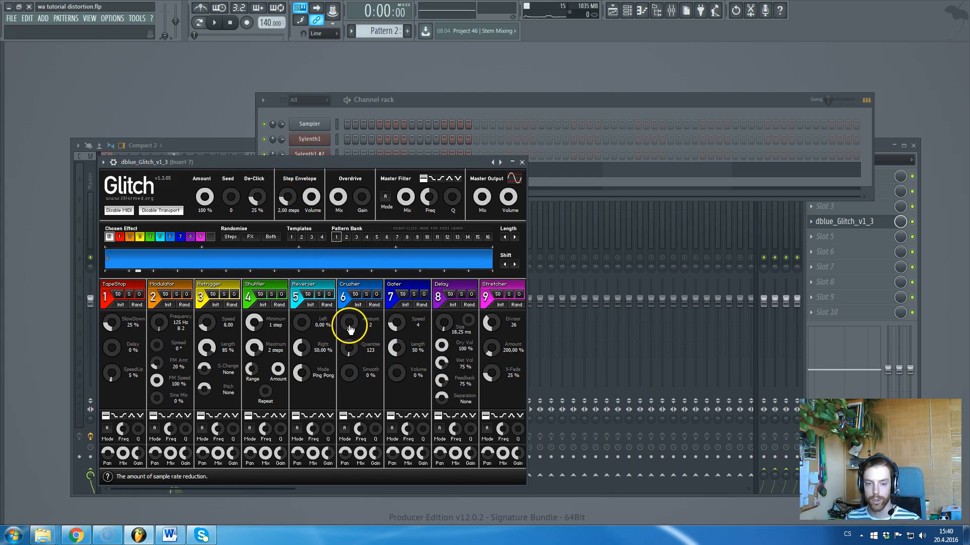
left_click_drag(346, 327, 346, 325)
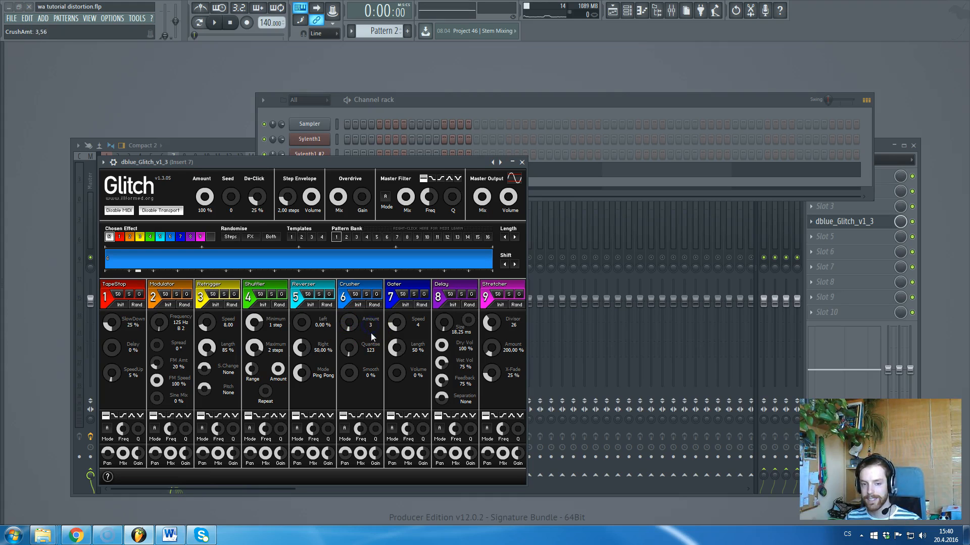
left_click_drag(371, 327, 347, 333)
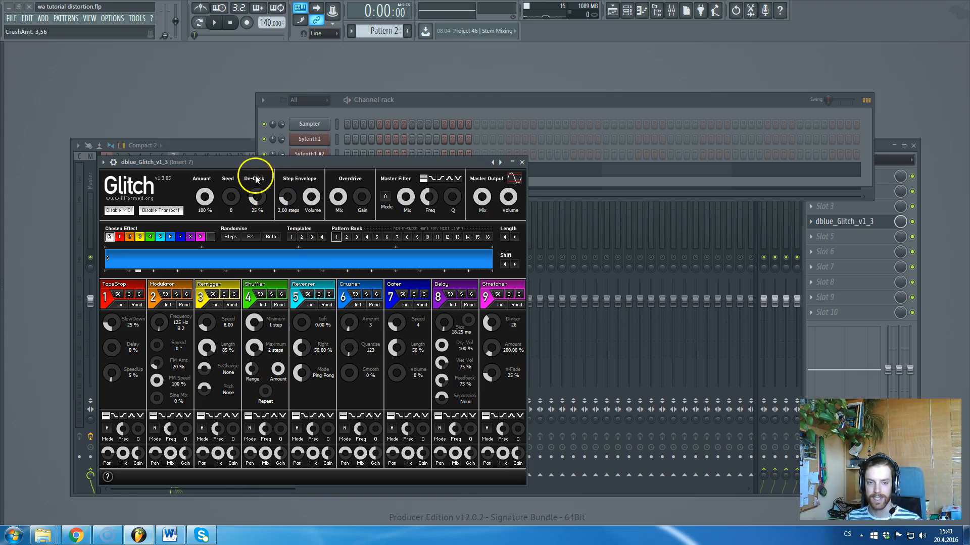
key("space")
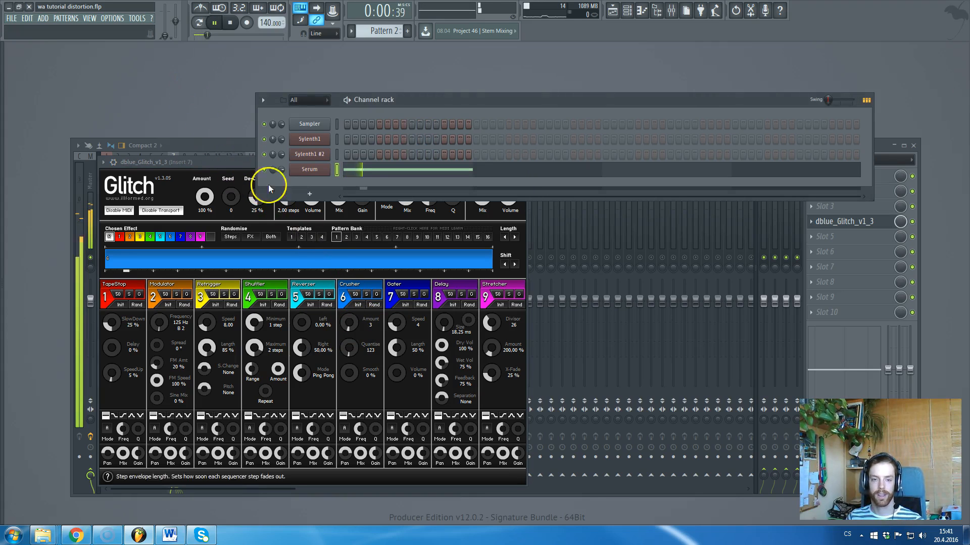
left_click(213, 164)
key("space")
key("Escape")
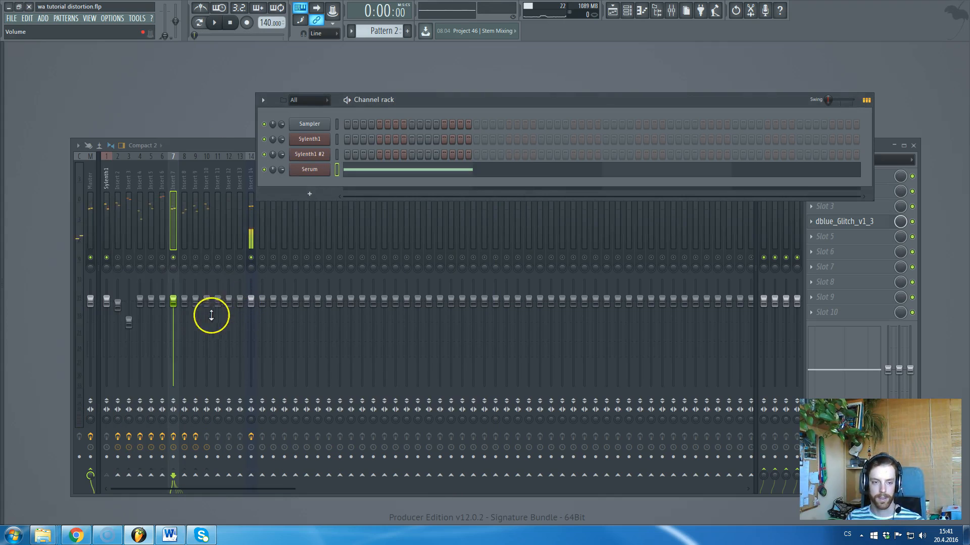
Select Insert 8 and set Trash 2's multiband crossovers to 193 Hz and 2.08 kHz.
left_click(180, 257)
left_click(186, 199)
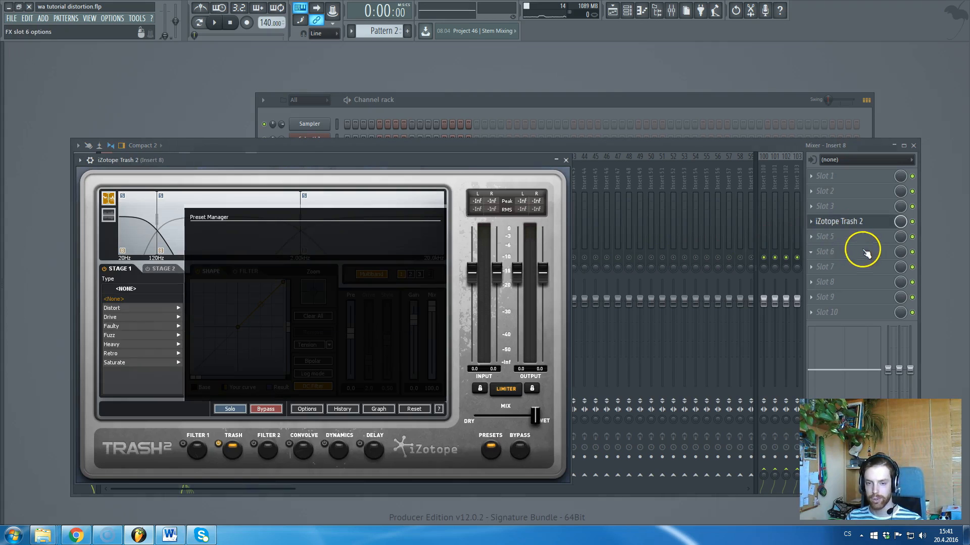
left_click(425, 397)
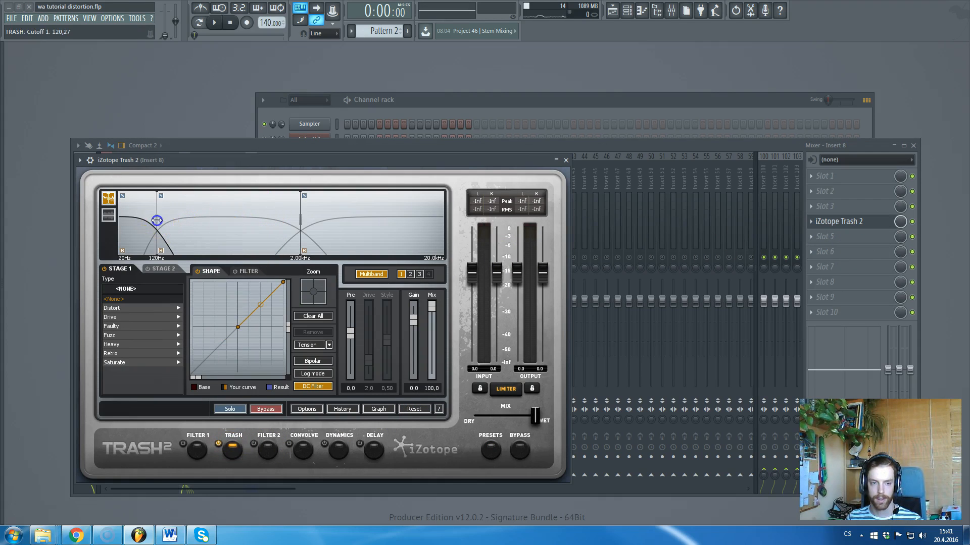
left_click(205, 225)
left_click_drag(157, 220, 175, 221)
left_click_drag(300, 219, 344, 219)
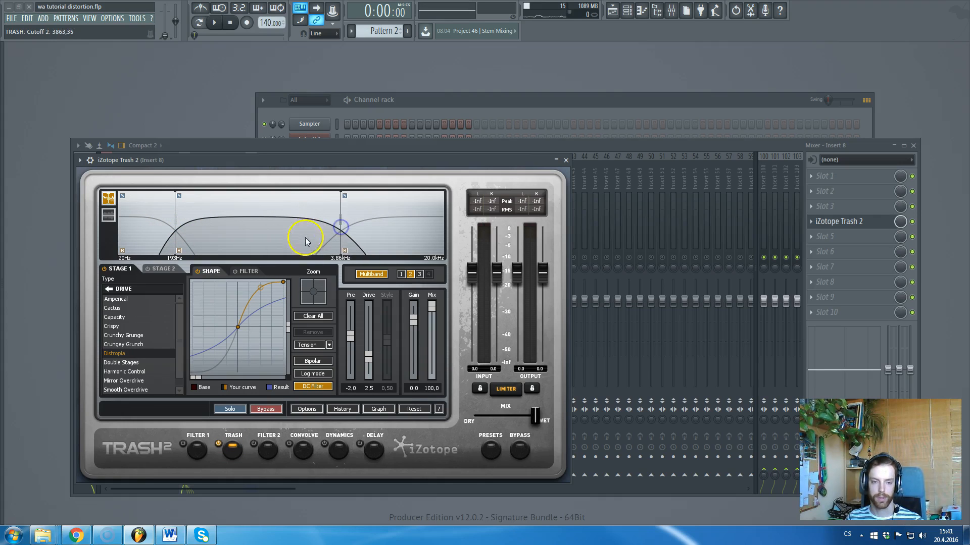
left_click(362, 277)
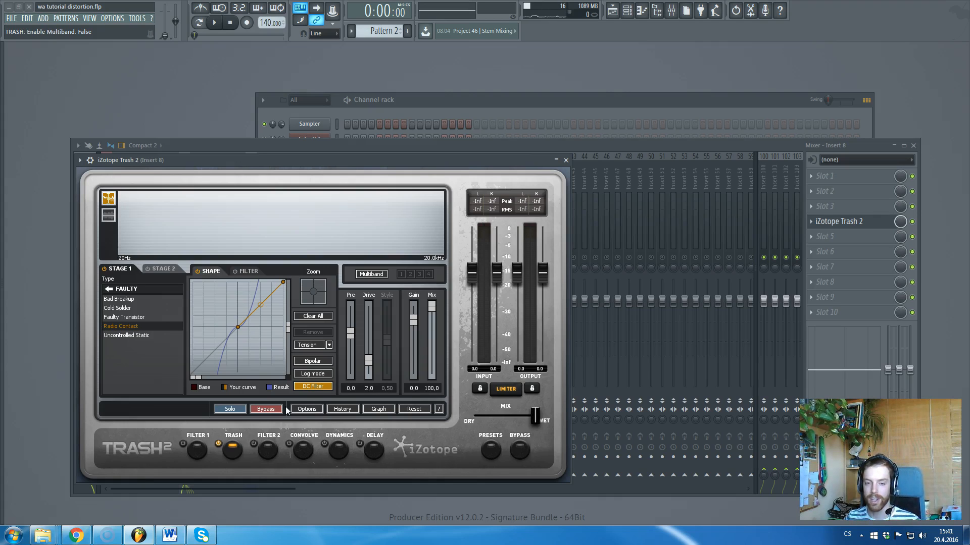
left_click(372, 276)
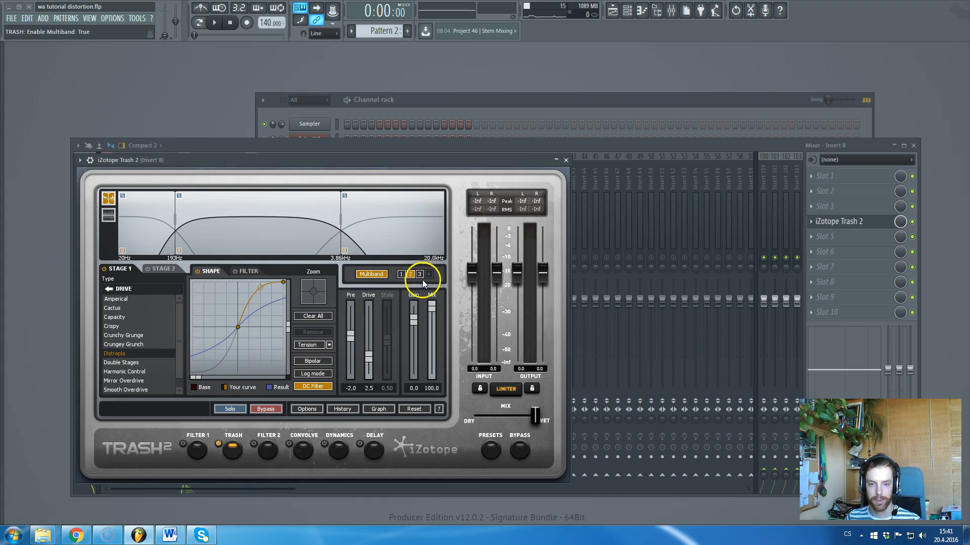
left_click_drag(341, 220, 304, 223)
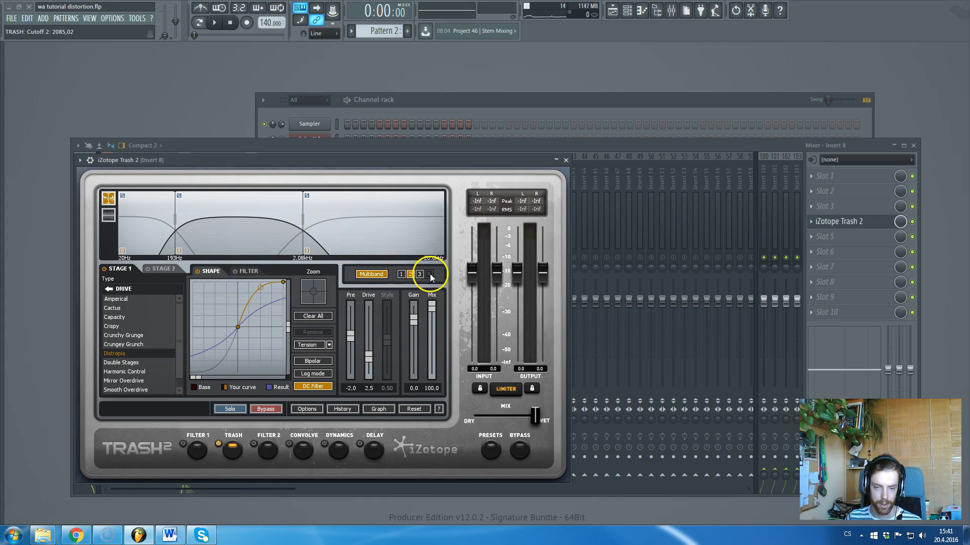
Give band 2 Double Stages distortion at Drive 5.9 and Mix 48.5, then close Trash 2.
left_click(341, 237)
left_click(248, 223)
left_click(134, 235)
left_click(228, 231)
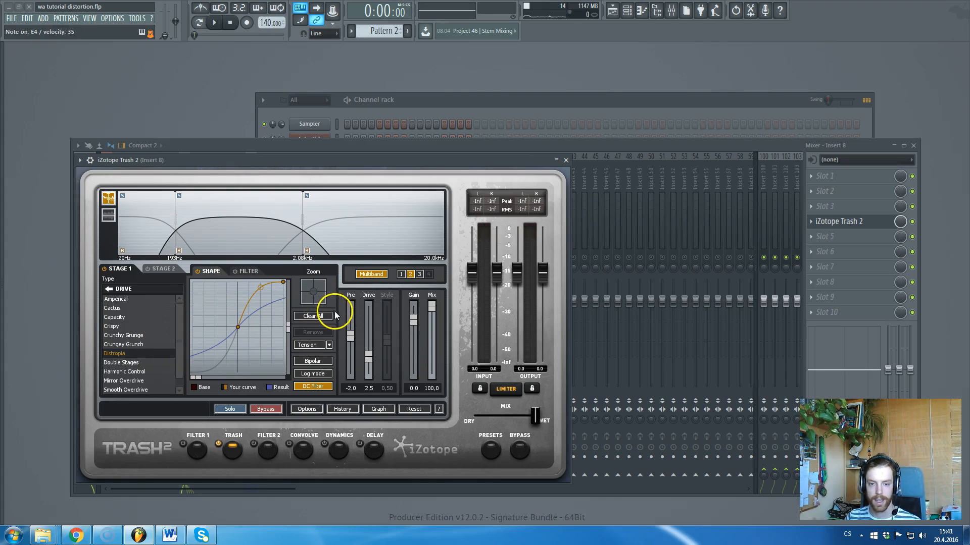
left_click_drag(370, 353, 367, 333)
left_click_drag(260, 287, 256, 327)
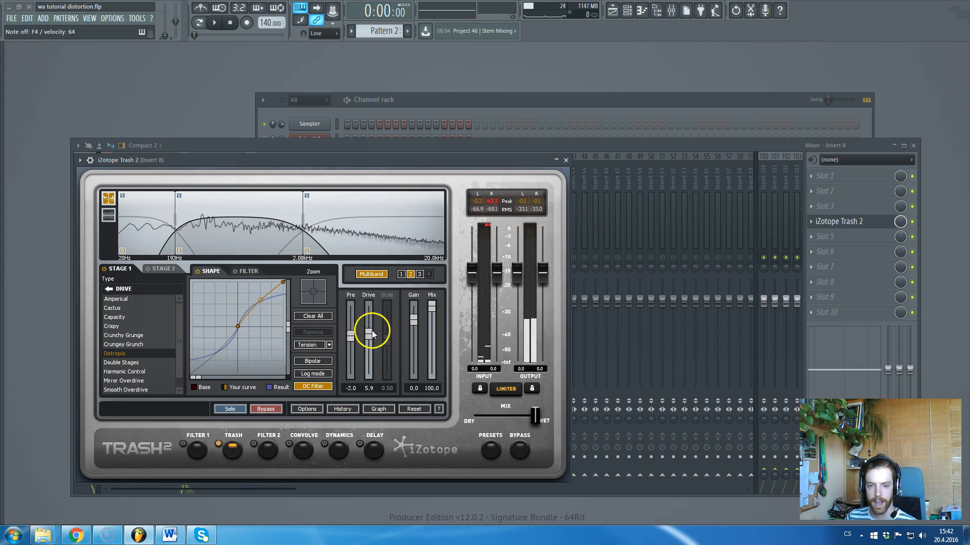
left_click(129, 363)
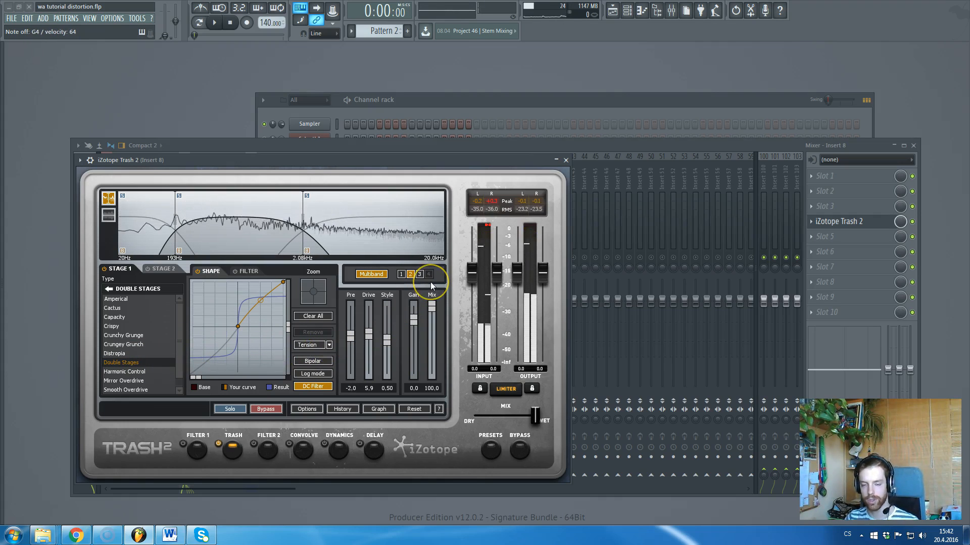
left_click(432, 308)
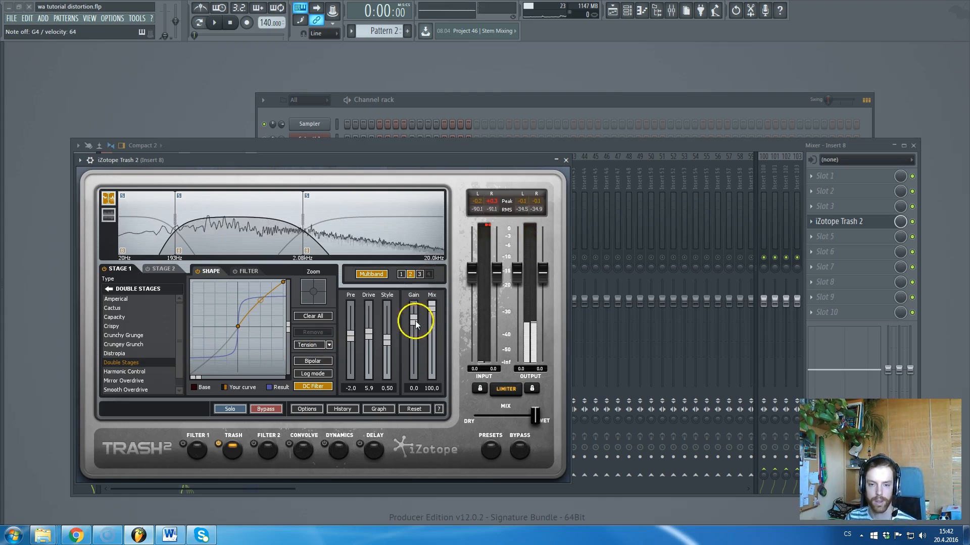
left_click_drag(432, 309, 432, 340)
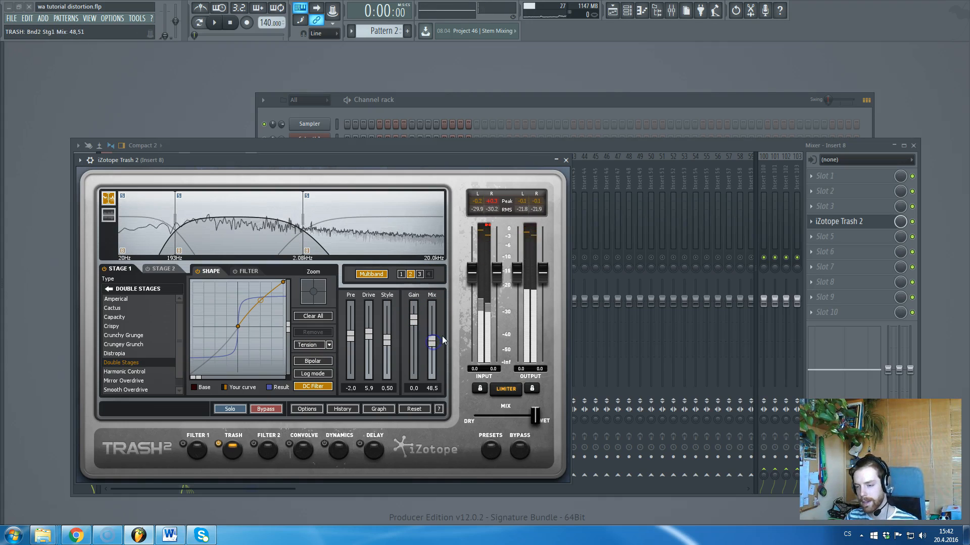
left_click(565, 160)
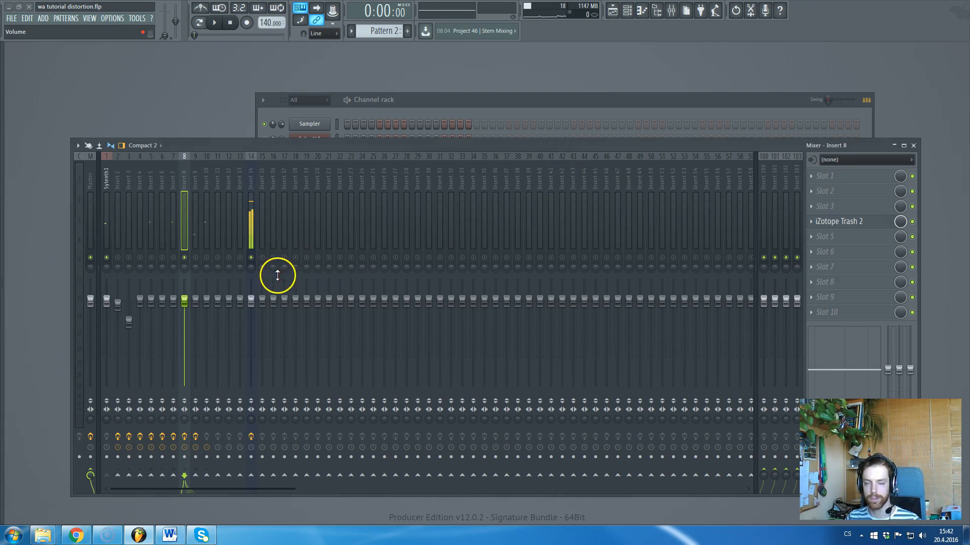
Select Sylenth1 #2, reopen Trash 2, and give the low band Uncontrolled Static at Drive 5.6, Mix 0.
key("F6")
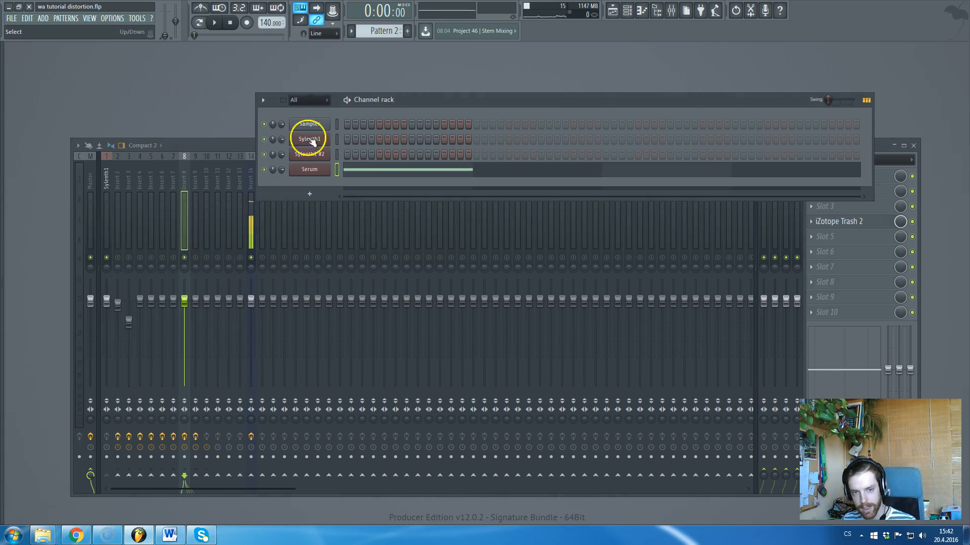
left_click(337, 155)
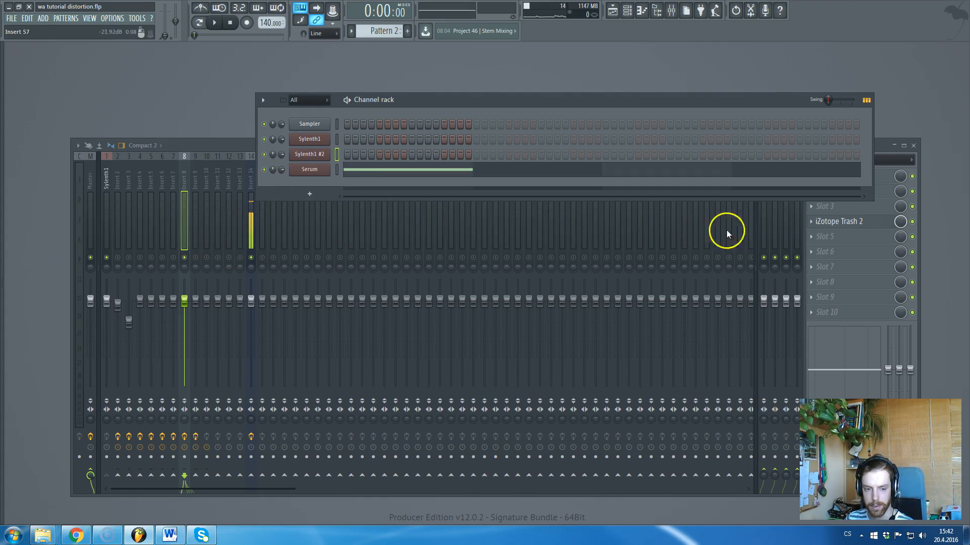
left_click(868, 226)
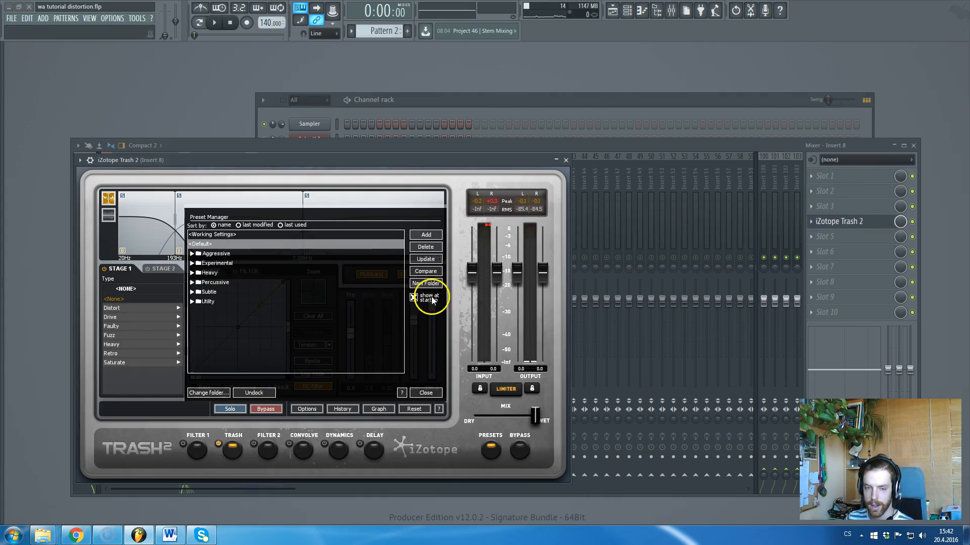
left_click(427, 393)
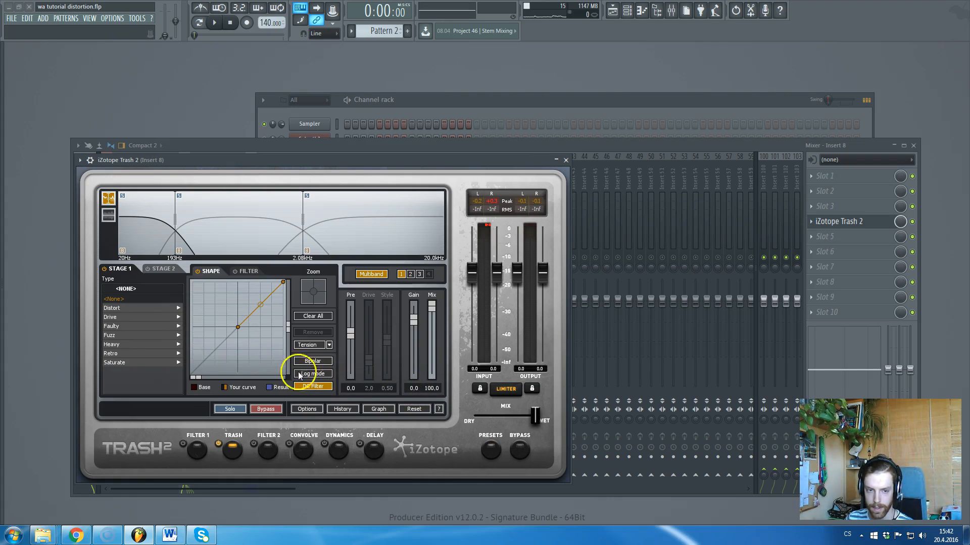
left_click(152, 326)
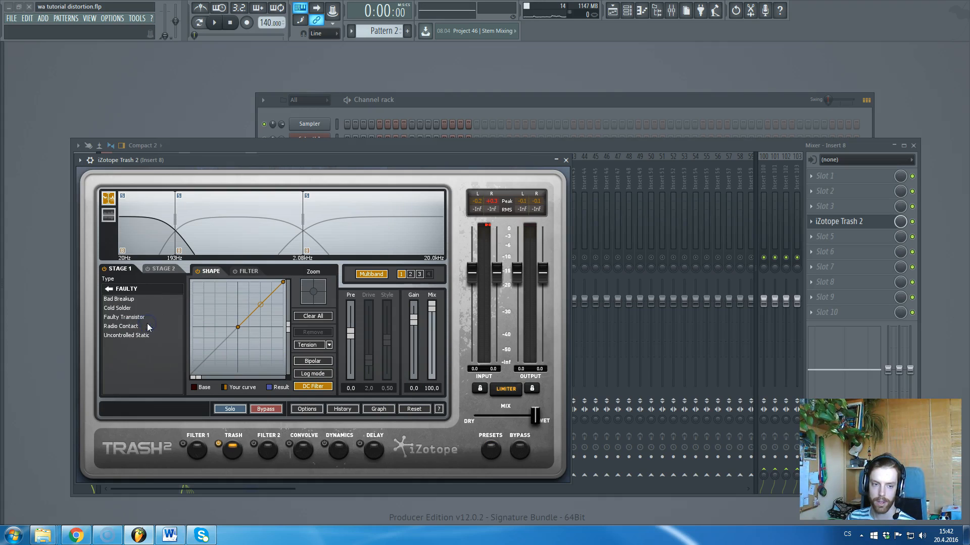
left_click(143, 328)
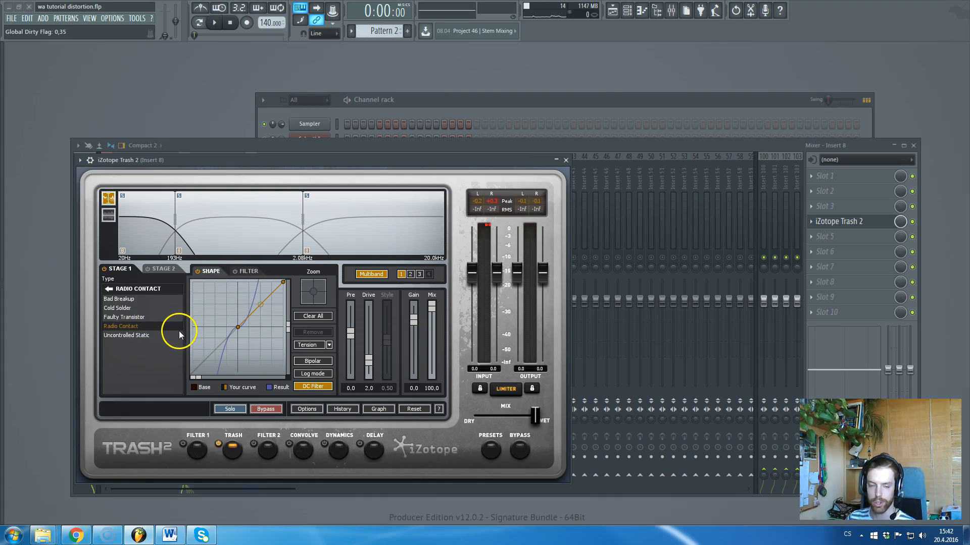
left_click_drag(369, 363, 373, 337)
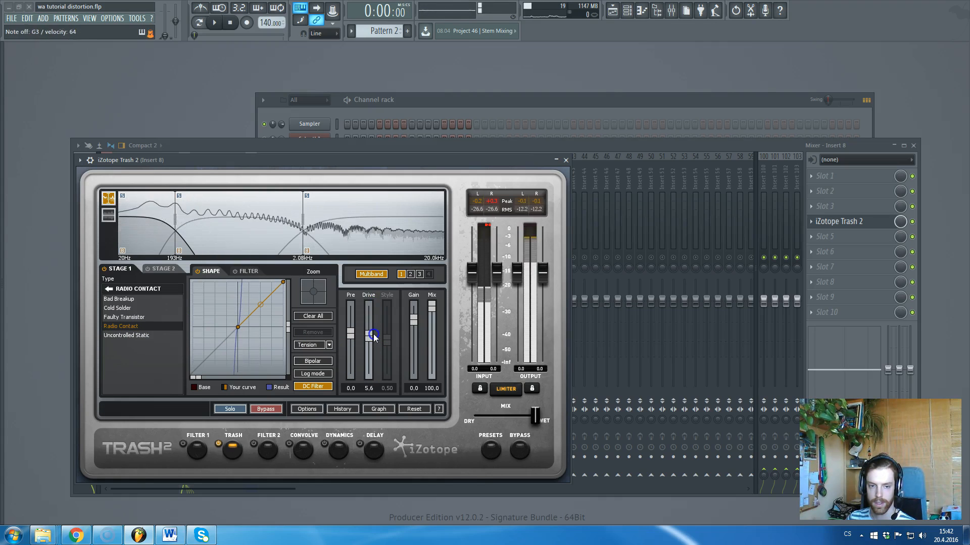
left_click(127, 335)
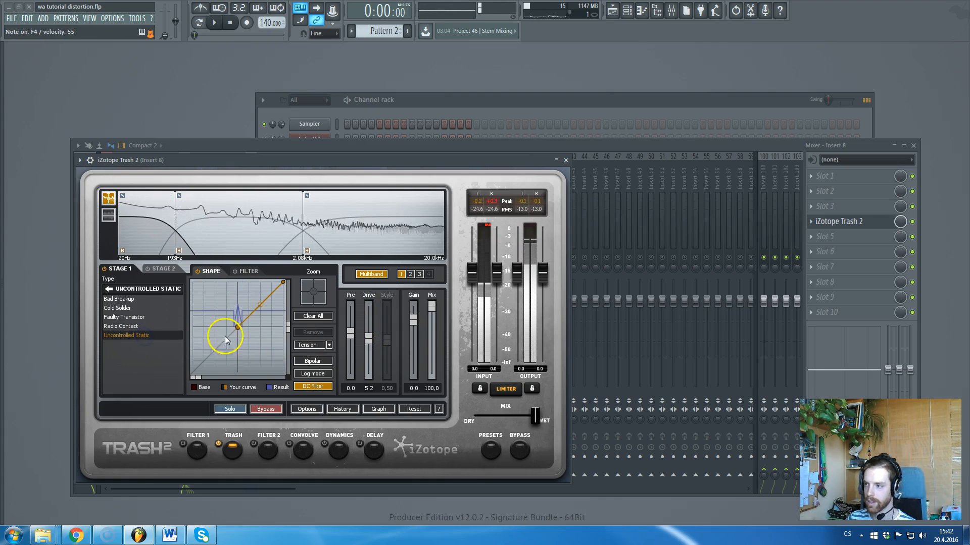
left_click_drag(431, 306, 426, 384)
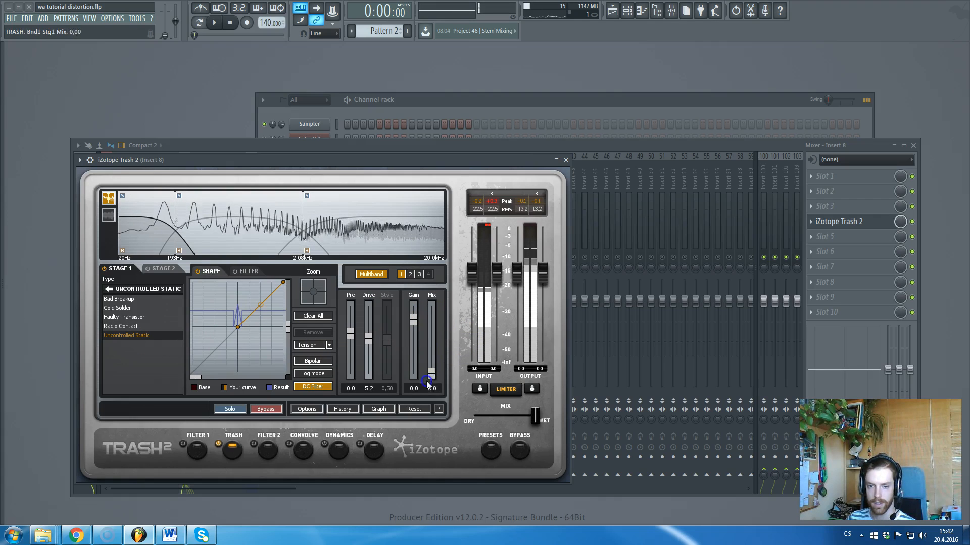
Set band 3 to Hard Limits with raised drive, then close Trash 2.
left_click(319, 232)
left_click(109, 289)
left_click(120, 344)
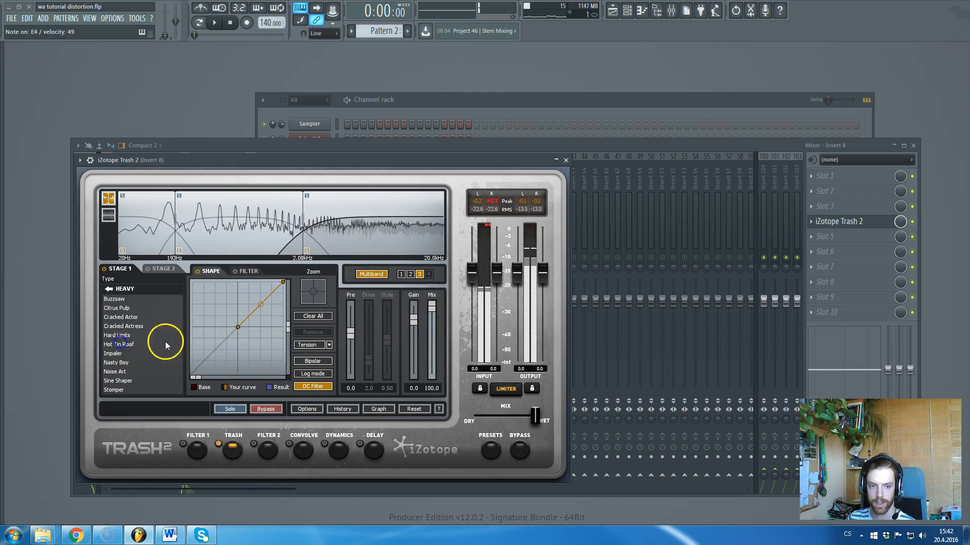
left_click(121, 336)
left_click_drag(370, 362, 368, 328)
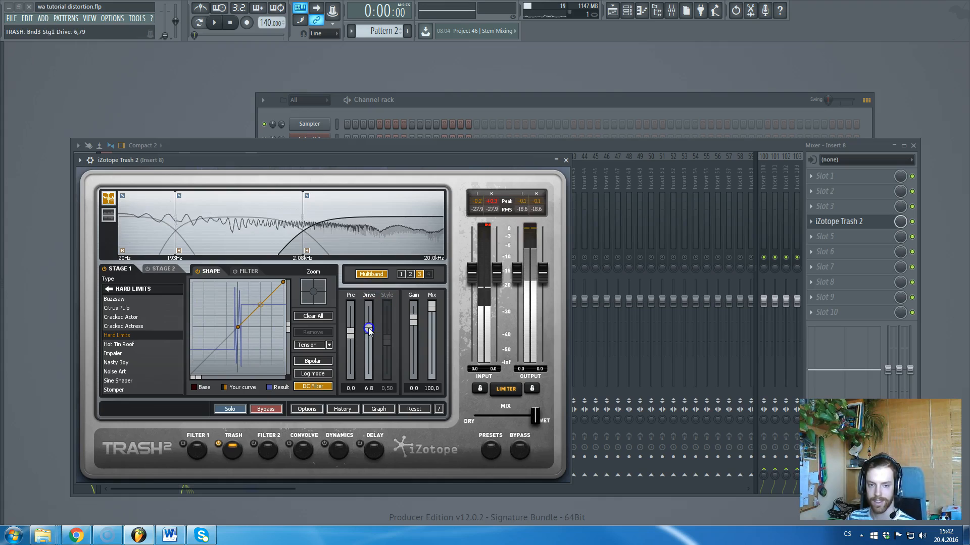
left_click(566, 161)
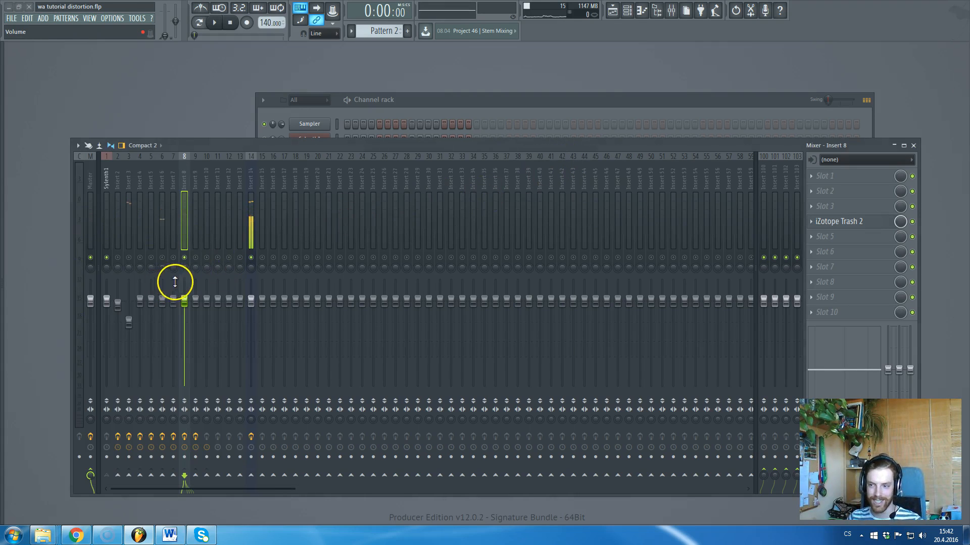
Select Insert 9 and open its SerumFX_x64 plugin window.
left_click(185, 260)
left_click(196, 258)
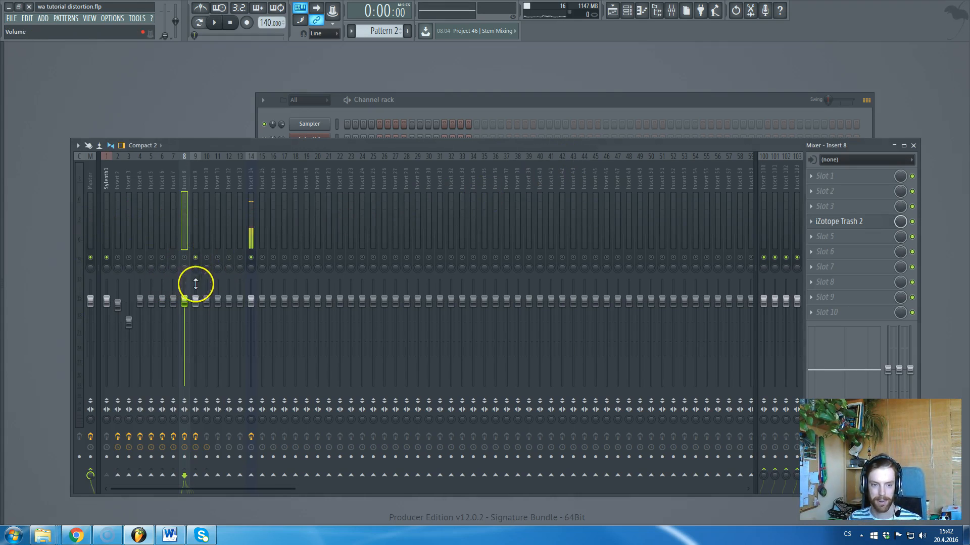
left_click(193, 201)
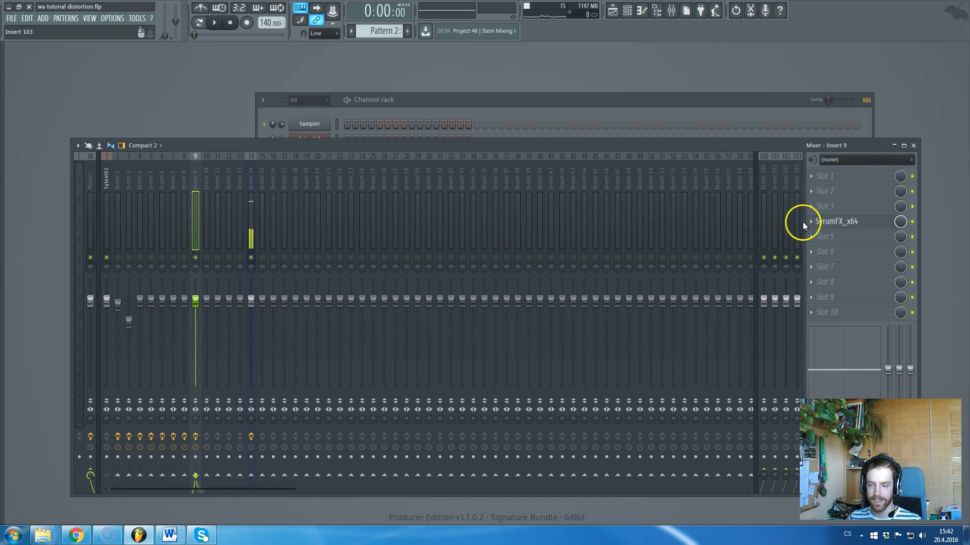
left_click(852, 226)
left_click_drag(406, 152, 443, 90)
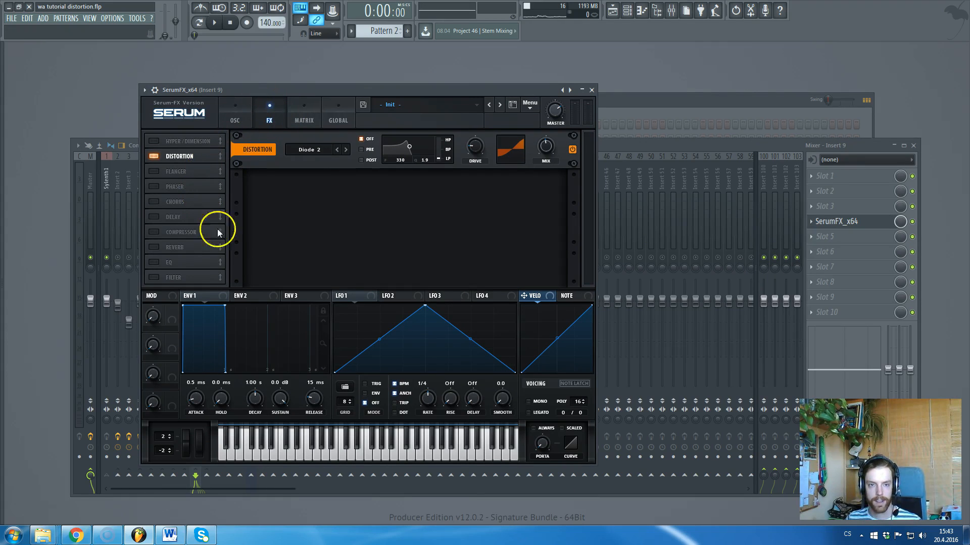
Toggle SerumFX's Distortion module off and back on, and open its mode list on Diode 2.
left_click(153, 156)
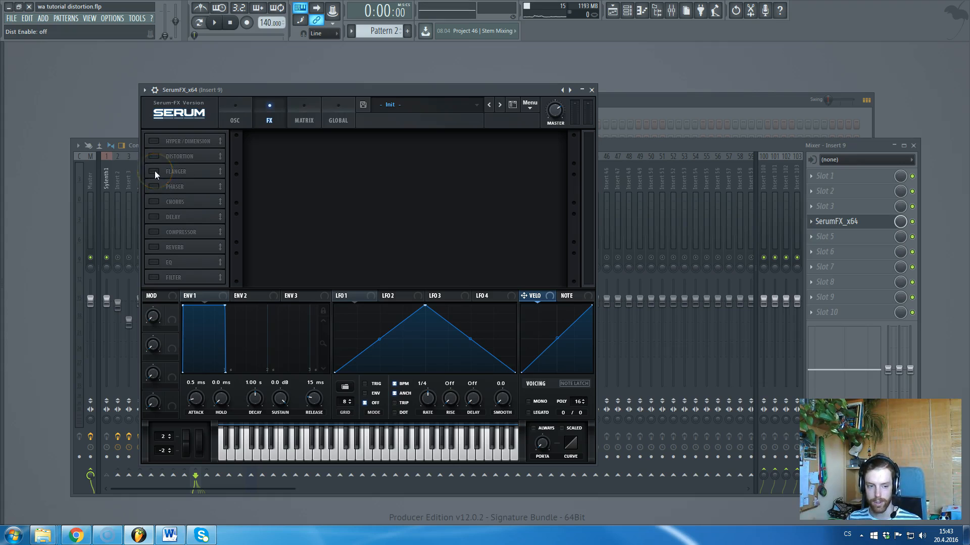
left_click(153, 158)
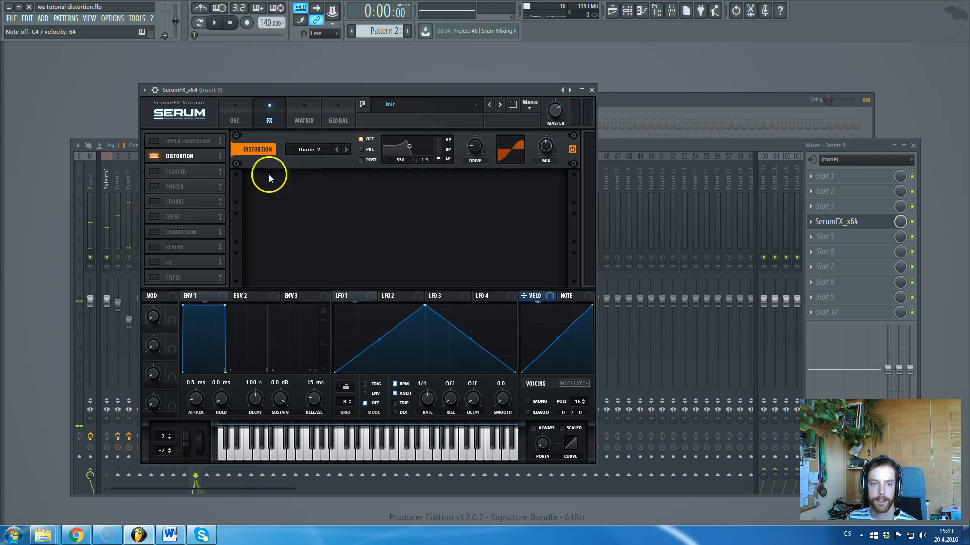
left_click(326, 158)
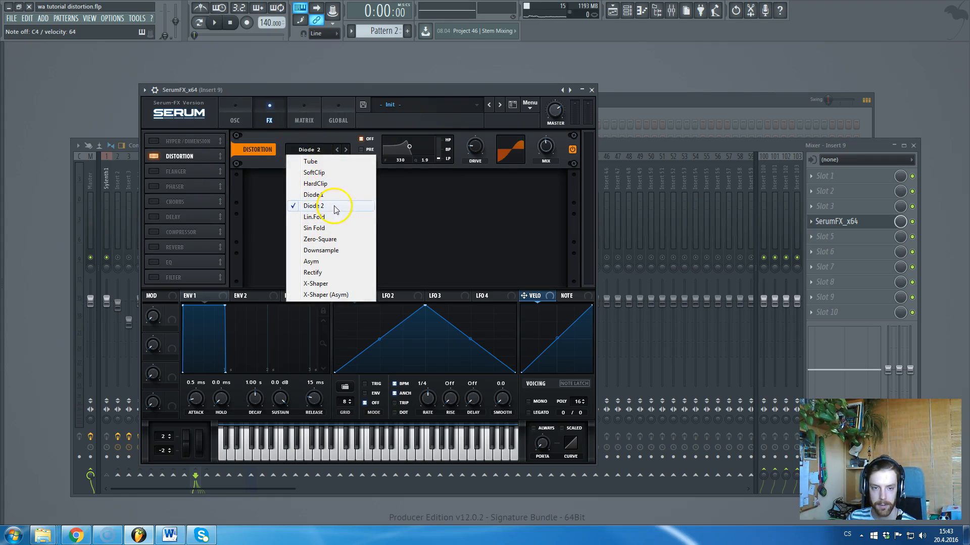
Try Serum's Downsample distortion mode and raise its drive.
left_click(323, 250)
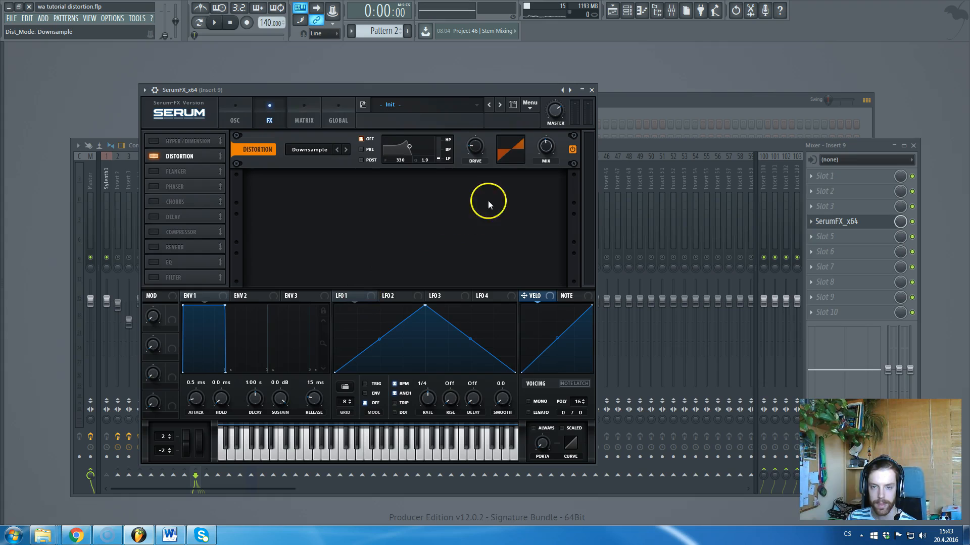
left_click_drag(478, 156, 541, 180)
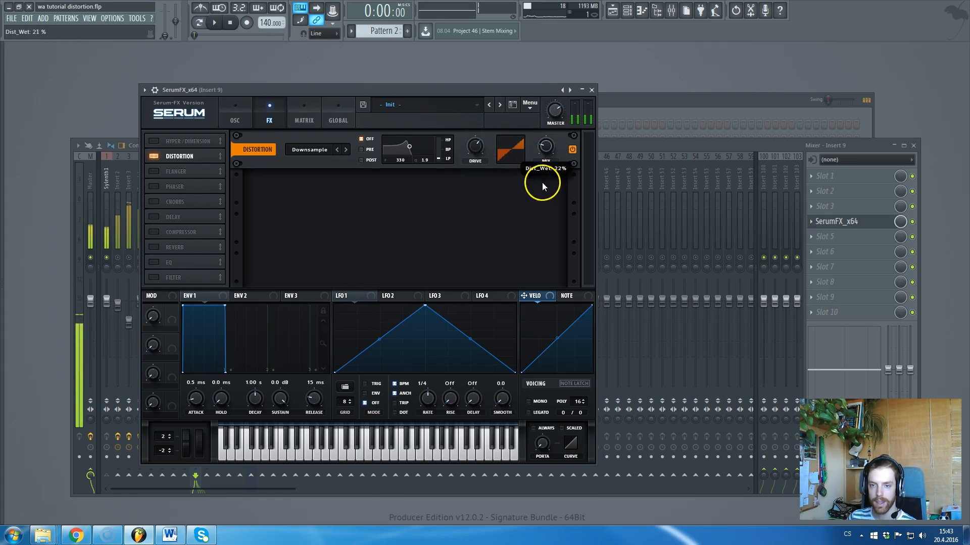
mouse_move(480, 151)
left_mouse_down()
mouse_move(484, 122)
mouse_move(470, 216)
mouse_move(469, 158)
left_mouse_up()
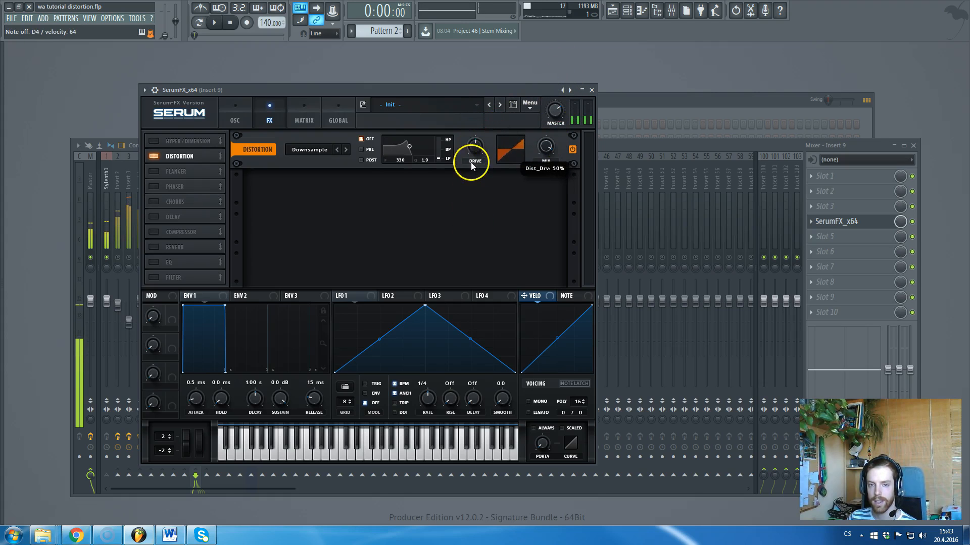
Switch the distortion to Diode 1 and adjust its drive.
left_click(317, 150)
left_click(318, 195)
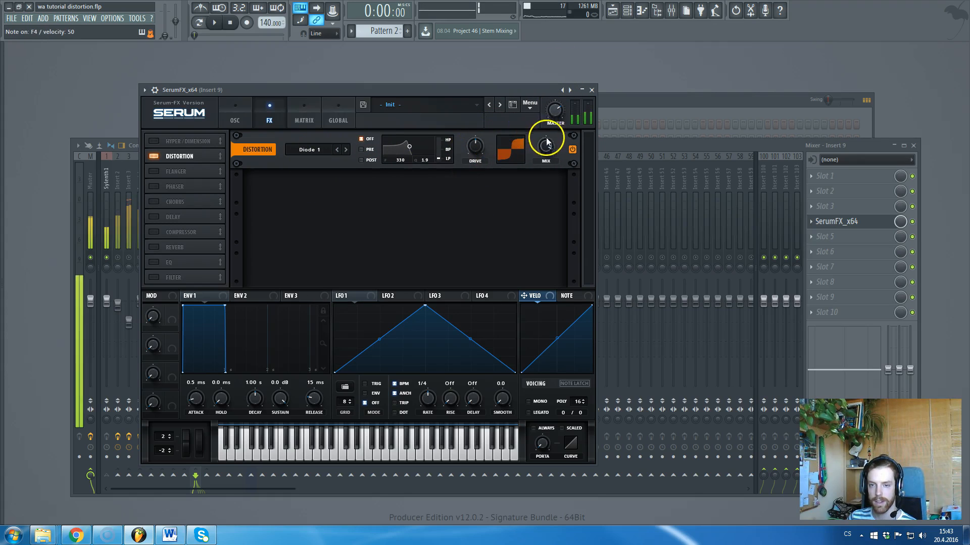
left_click_drag(474, 147, 532, 142)
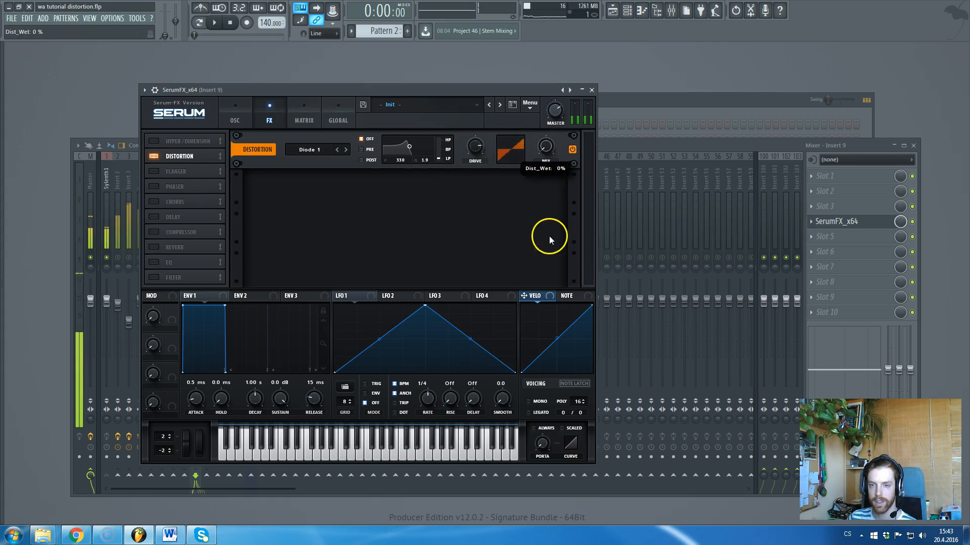
key("F6")
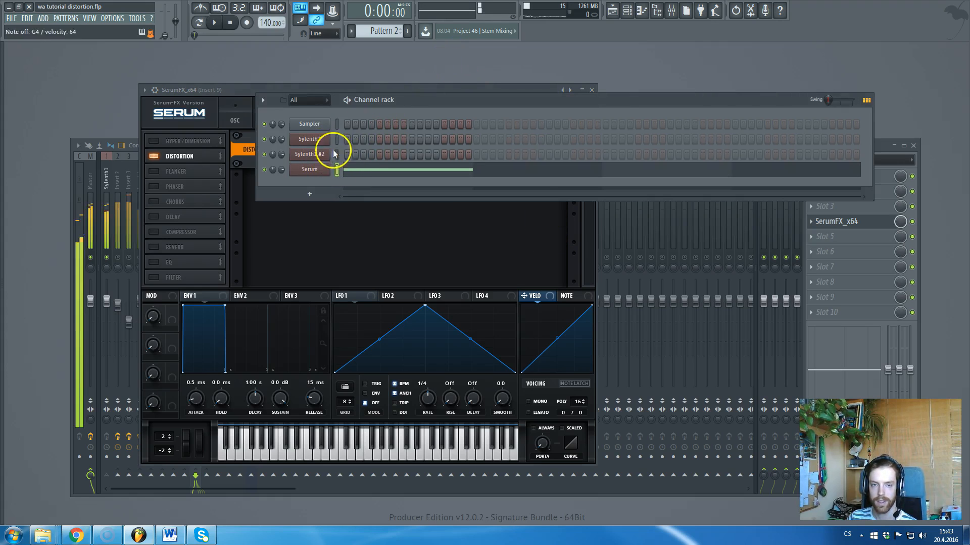
left_click(241, 89)
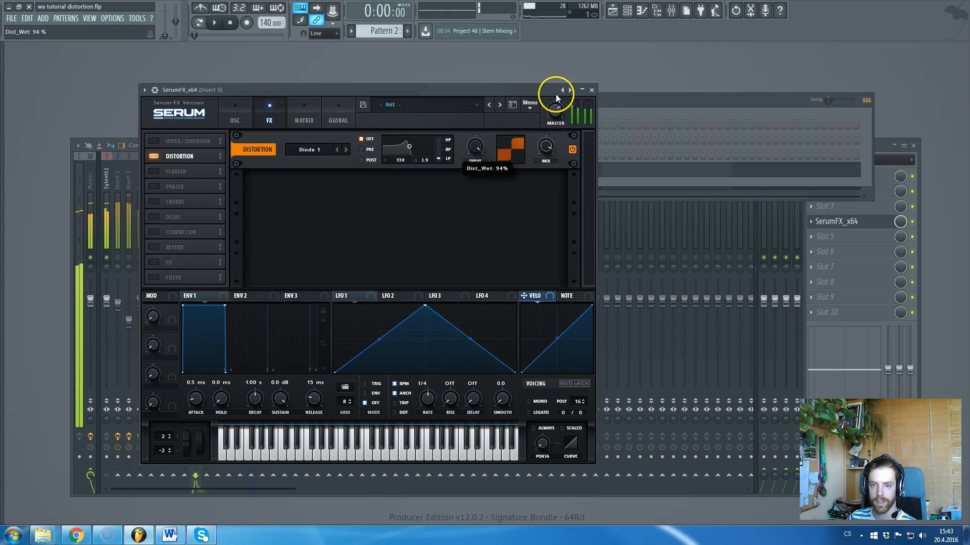
left_click_drag(476, 143, 474, 182)
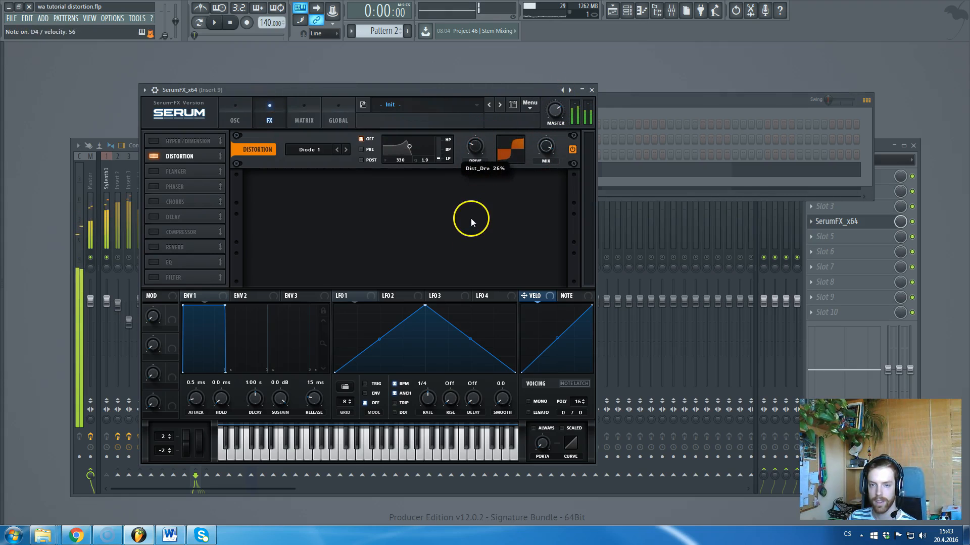
Switch the distortion to Diode 2 and set its drive to about 32%.
scroll(474, 147, "down", 2)
left_click(316, 151)
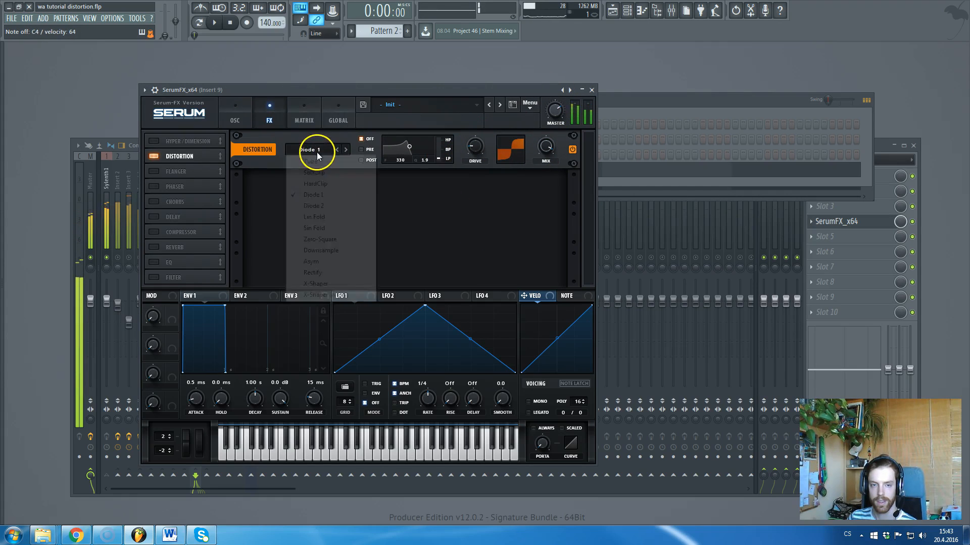
left_click(325, 208)
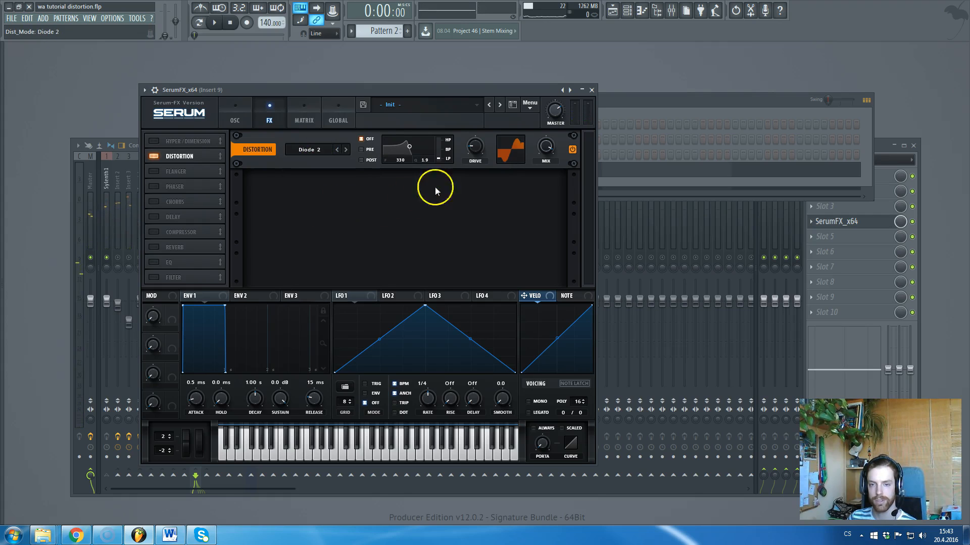
mouse_move(472, 147)
left_mouse_down()
mouse_move(476, 120)
mouse_move(472, 154)
left_mouse_up()
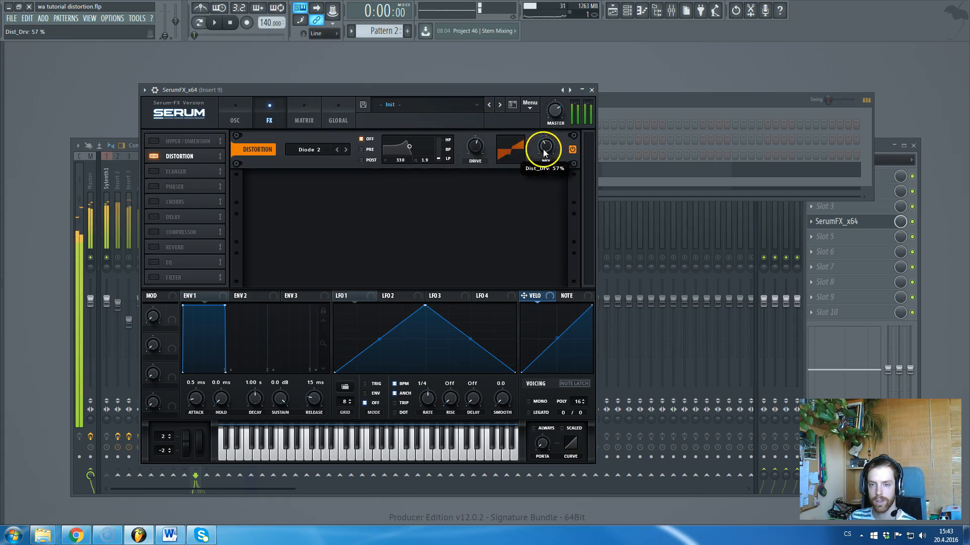
left_click_drag(476, 146, 472, 175)
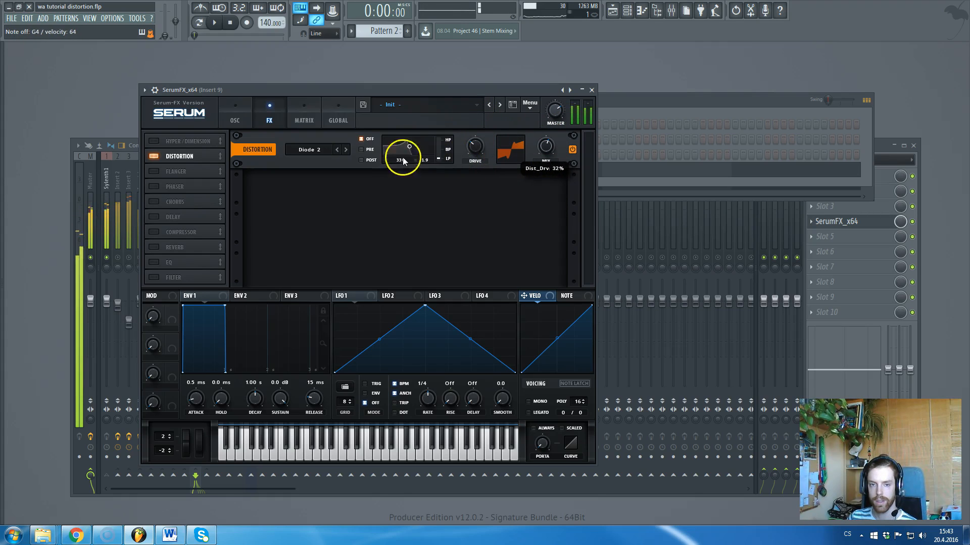
Move the distortion filter to PRE, turn up its drive, and close the Serum window.
left_click(362, 159)
left_click(361, 150)
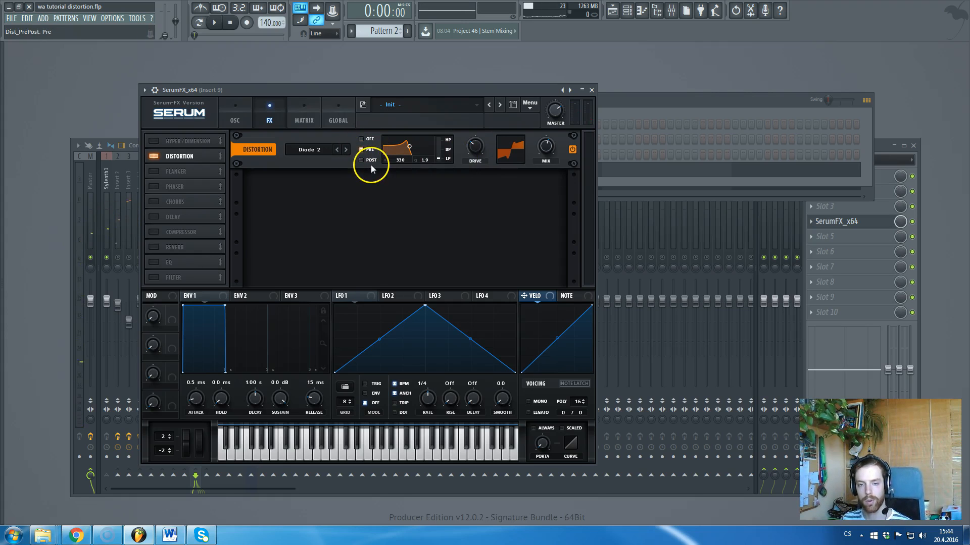
left_click_drag(474, 153, 407, 162)
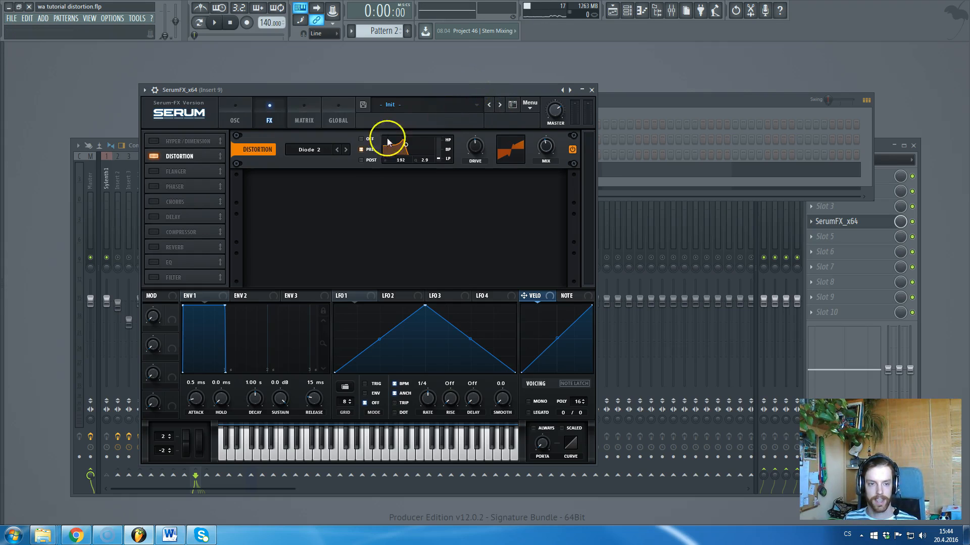
key("Escape")
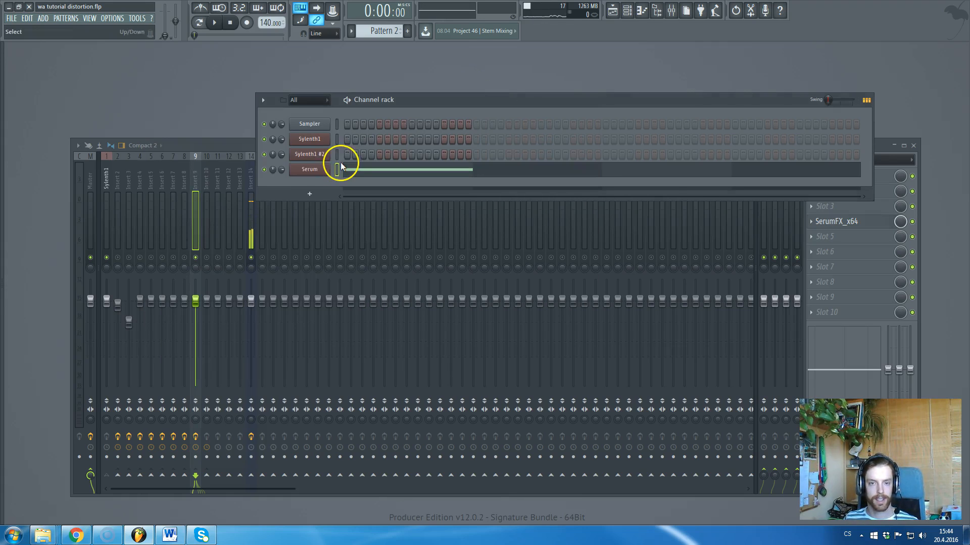
Review mixer Inserts 8 and 7, then select Insert 6 and Insert 5 showing FabFilter Saturn.
left_click(183, 185)
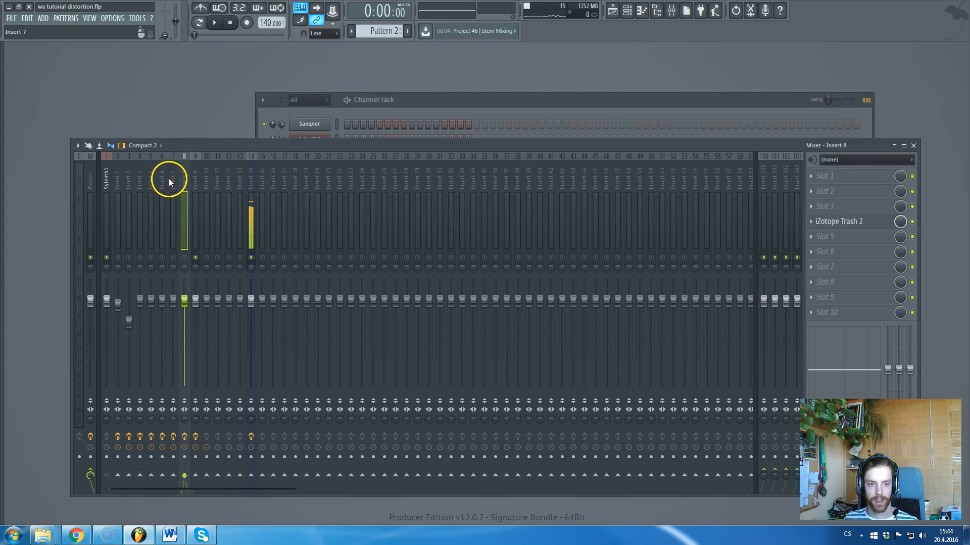
left_click(168, 178)
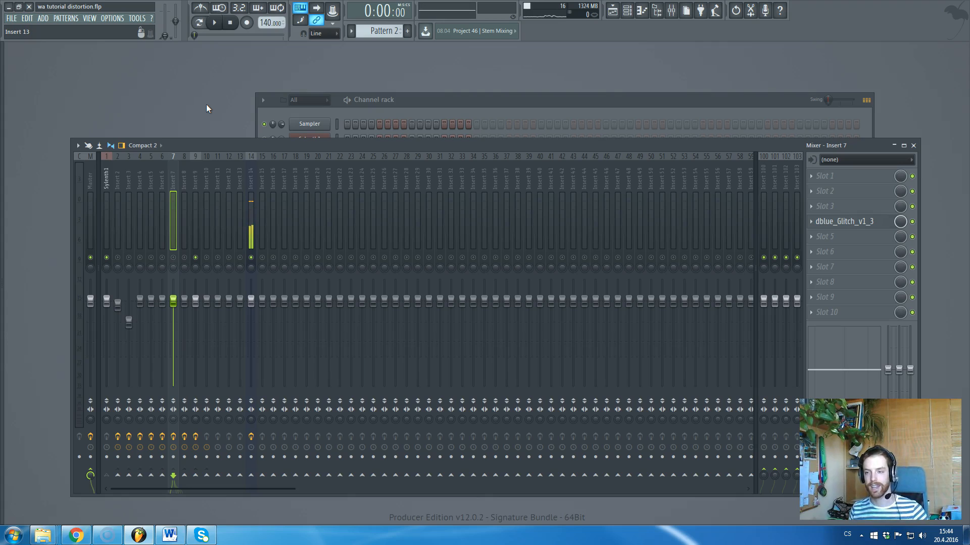
left_click(430, 132)
left_click(431, 92)
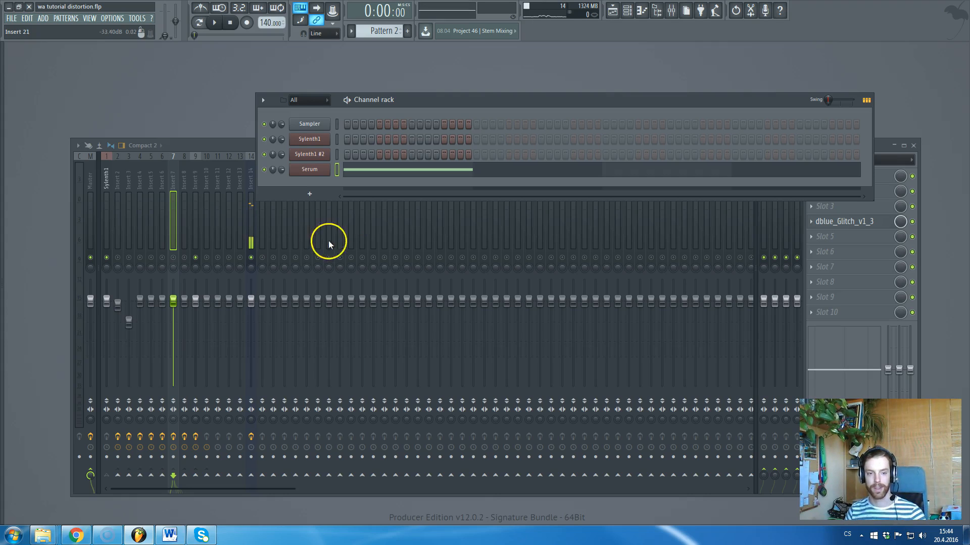
left_click(162, 188)
left_click(149, 181)
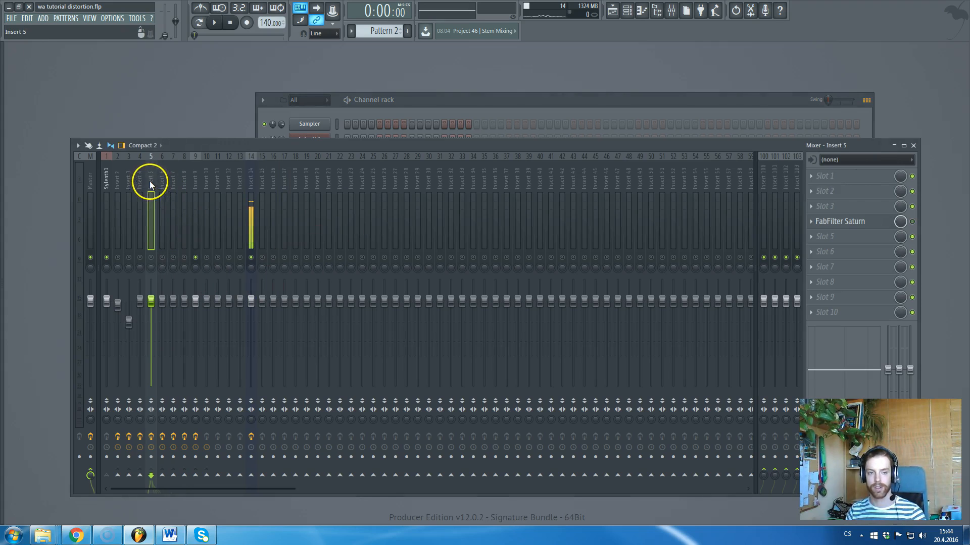